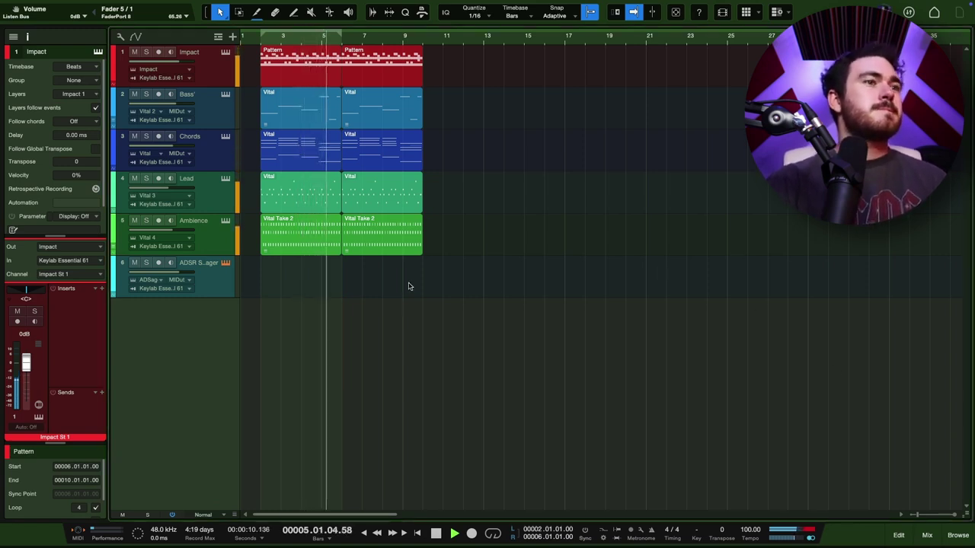
Stop playback and open the Impact track's drum pattern and instrument window to review its drum samples.
key(space)
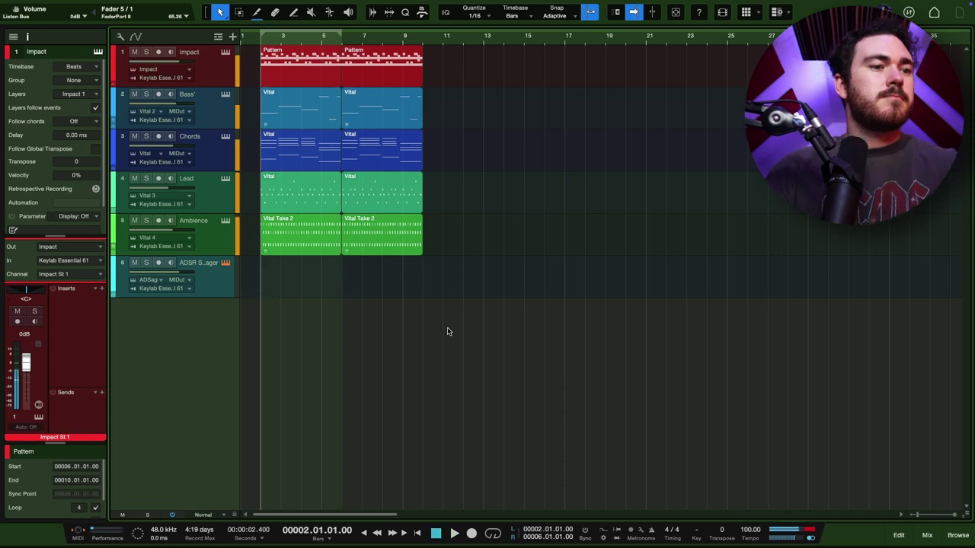
click(306, 65)
double_click(306, 65)
click(226, 53)
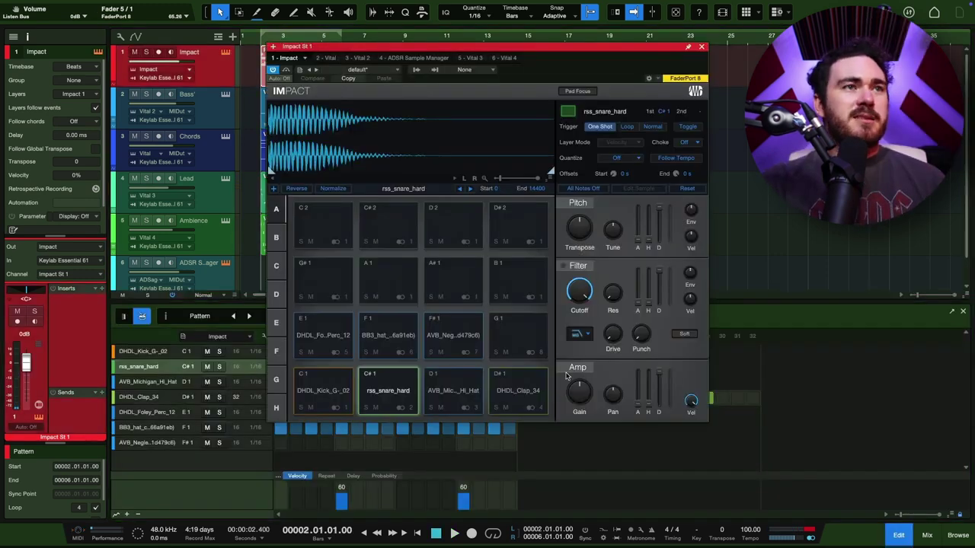
click(345, 381)
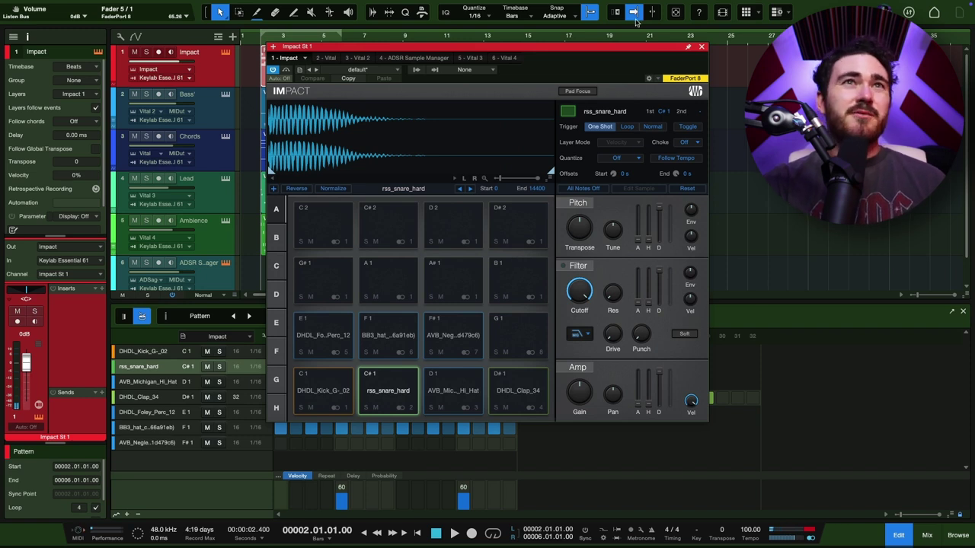
click(701, 48)
Solo and play the Bass' and Chords tracks while viewing the Vital patch of each.
click(231, 102)
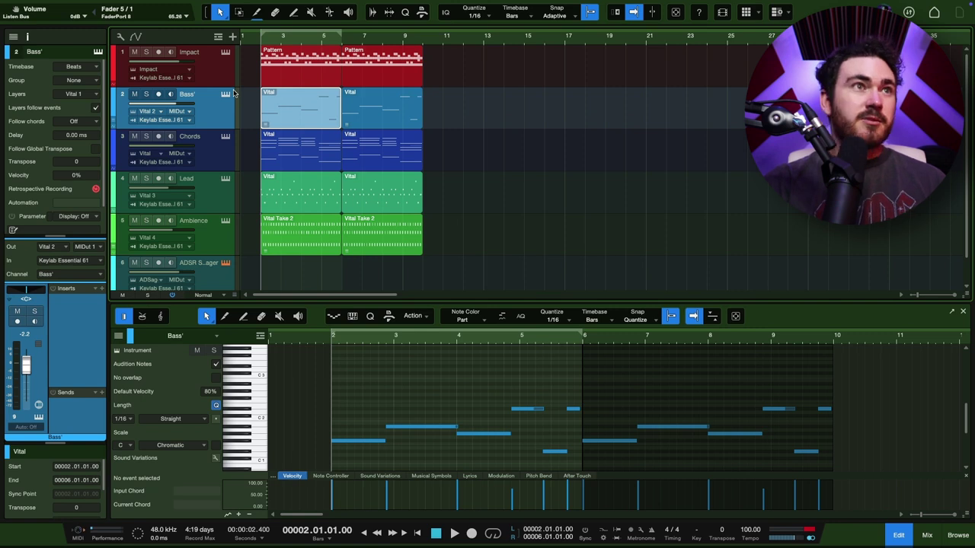
click(225, 94)
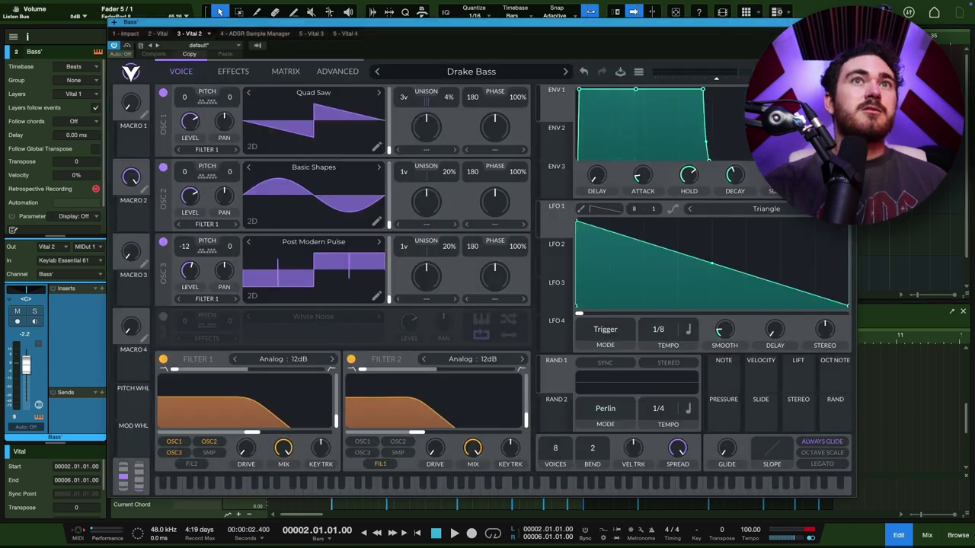
key(super+w)
key(space)
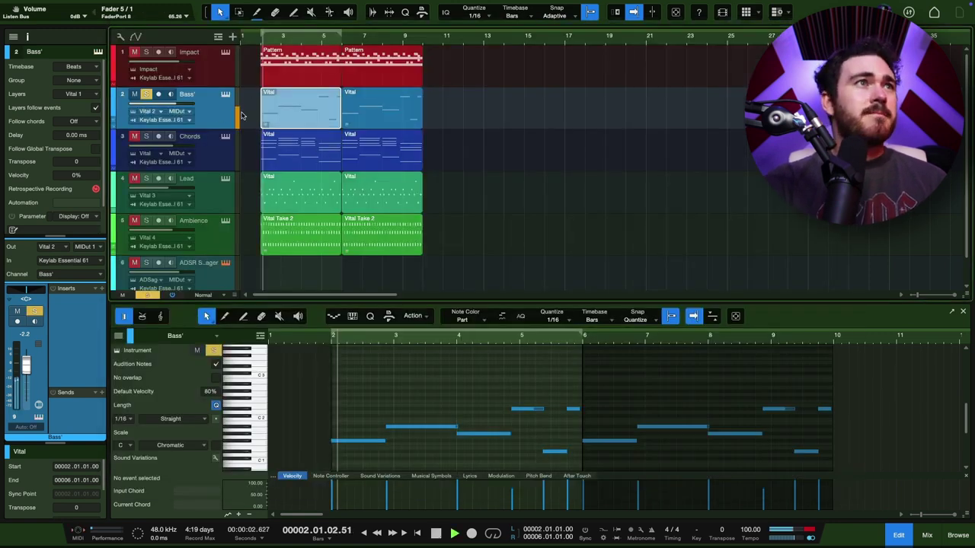
click(226, 94)
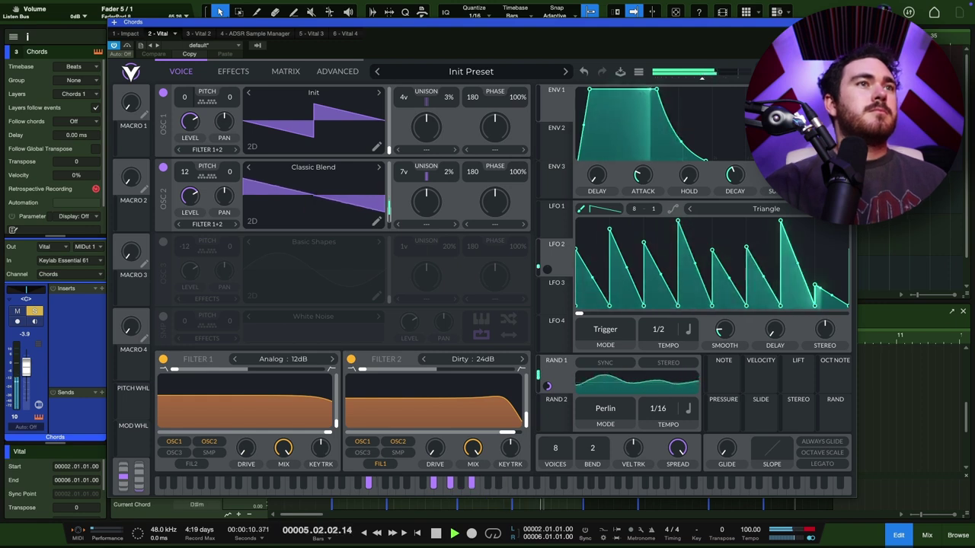
key(space)
key(super+w)
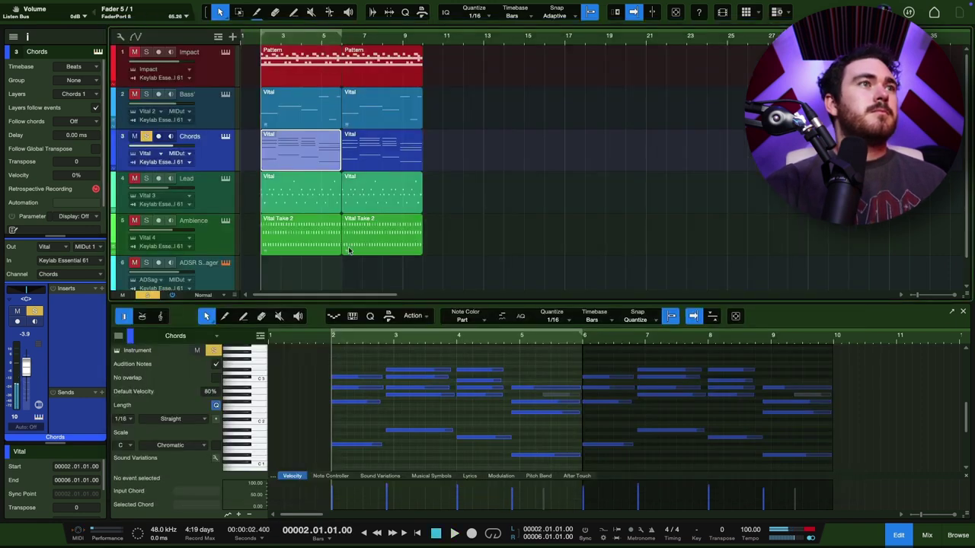
View the voice settings of the Lead track's Vital patch and listen to the track in solo.
click(211, 203)
click(225, 179)
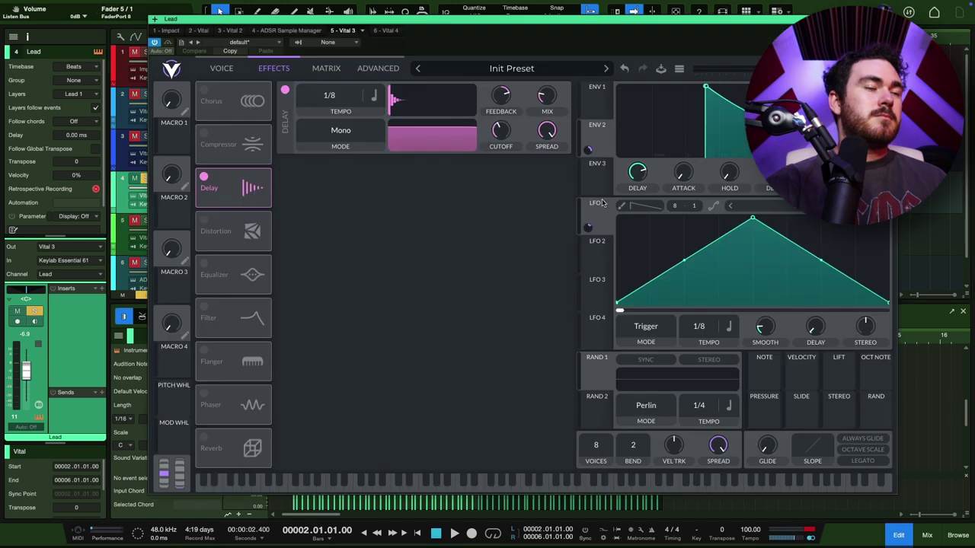
click(222, 68)
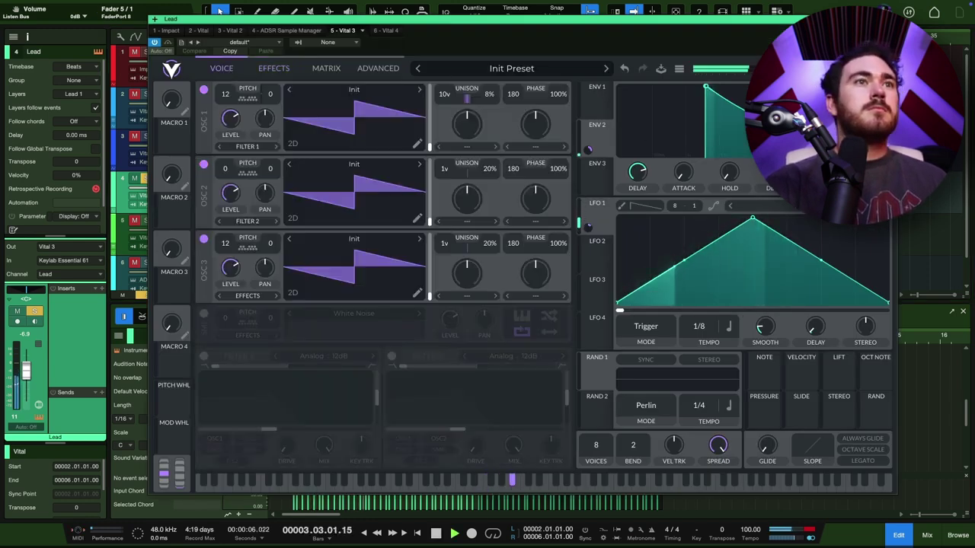
key(space)
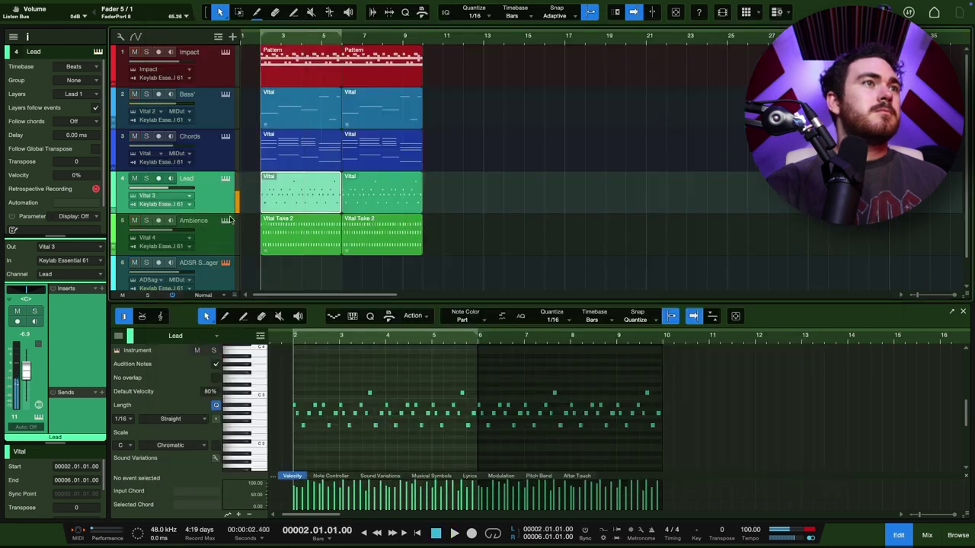
Play the Ambience track in solo and open its Vital patch, closing the preset browser to see the synth settings.
click(224, 228)
click(225, 222)
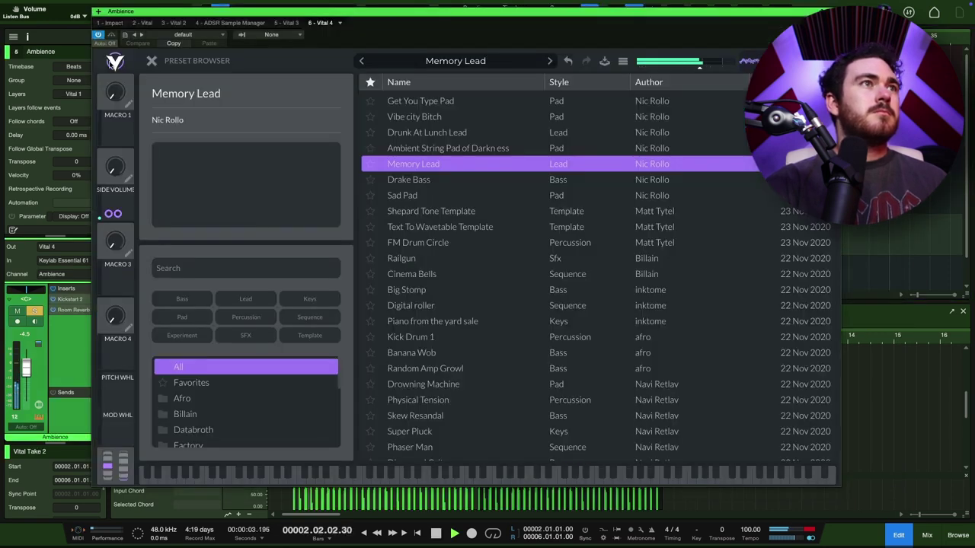
click(151, 62)
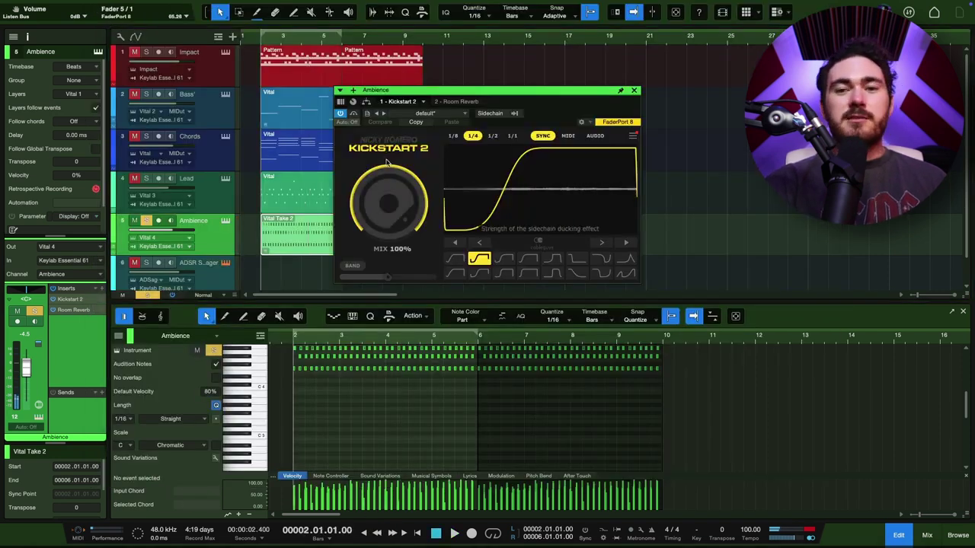
View the Ambience track's Room Reverb and compare its sound with all inserts bypassed and active.
click(74, 310)
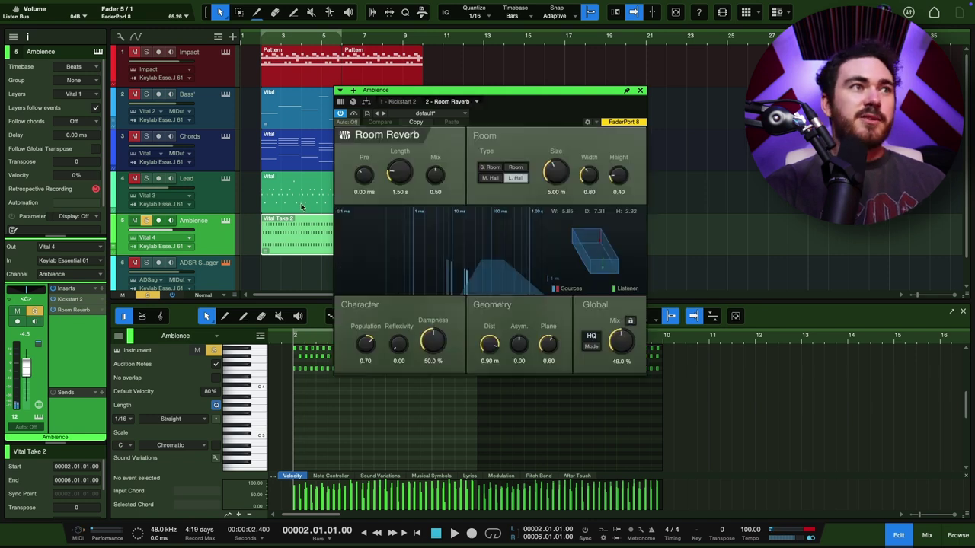
key(space)
click(53, 290)
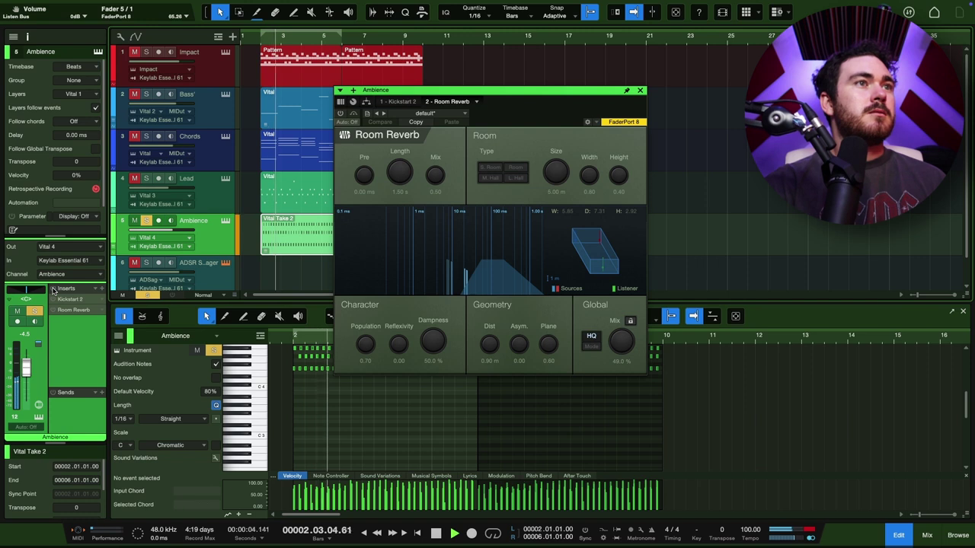
click(53, 290)
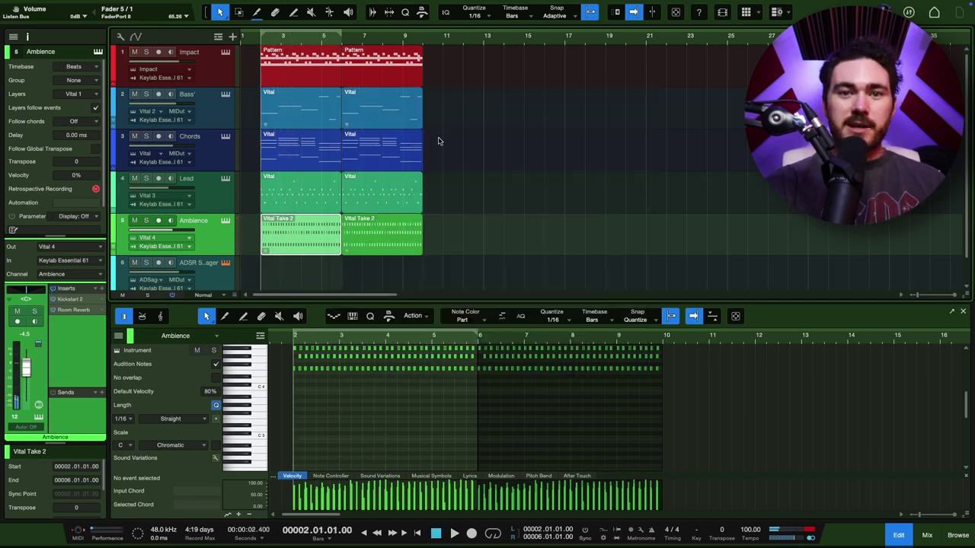
Play the full loop with all tracks audible and the note editor hidden, and stop playback.
key(space)
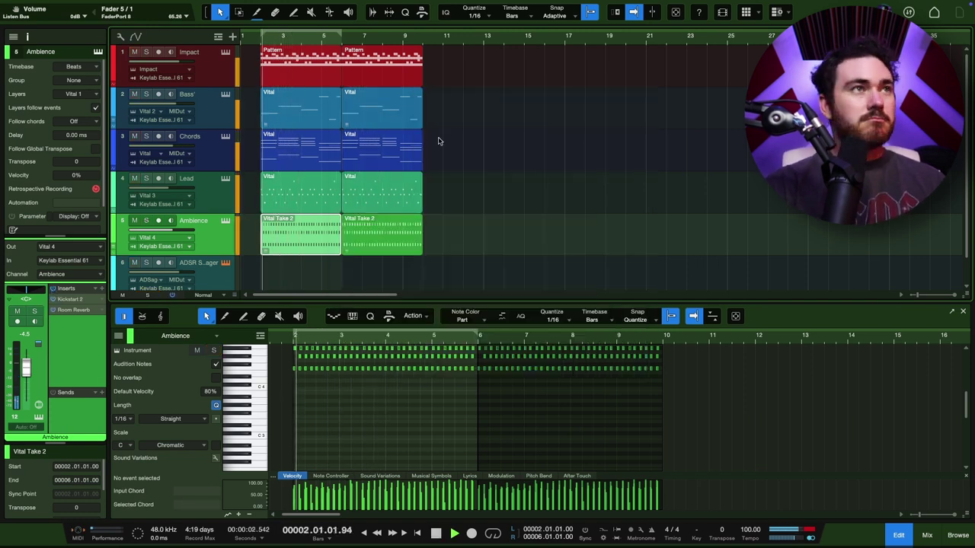
key(F2)
key(shift+w)
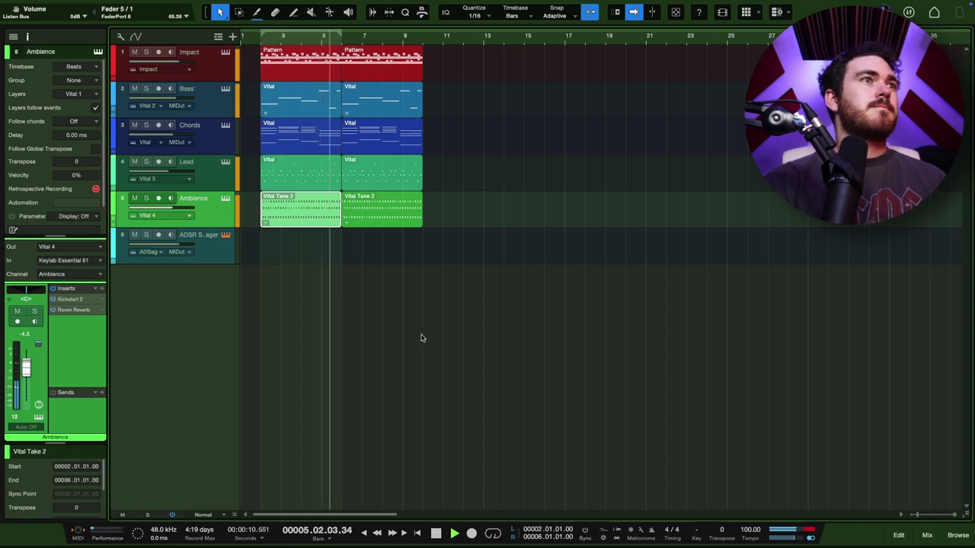
key(space)
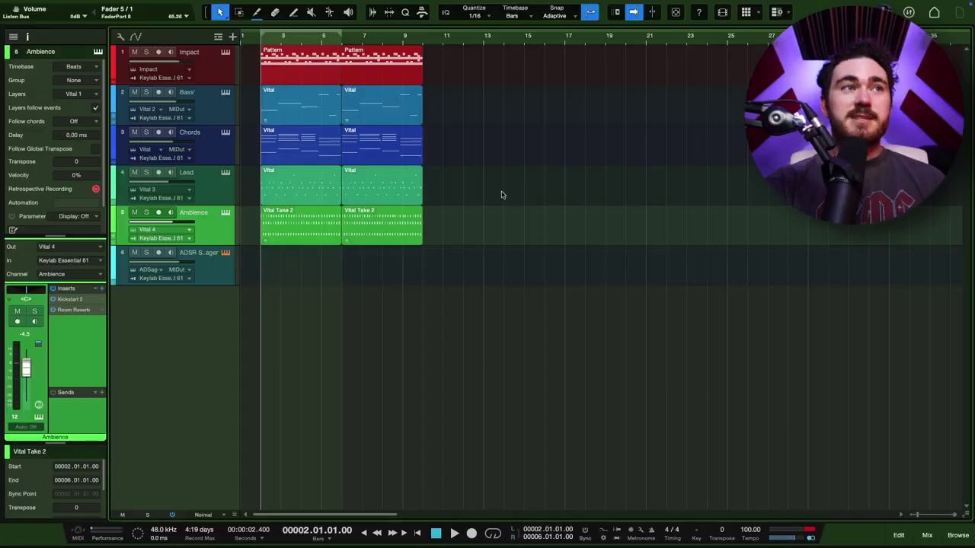
Duplicate all clips on the five instrument tracks right after the originals, extending the arrangement to bar 18.
drag(431, 326, 261, 99)
drag(606, 367, 241, 54)
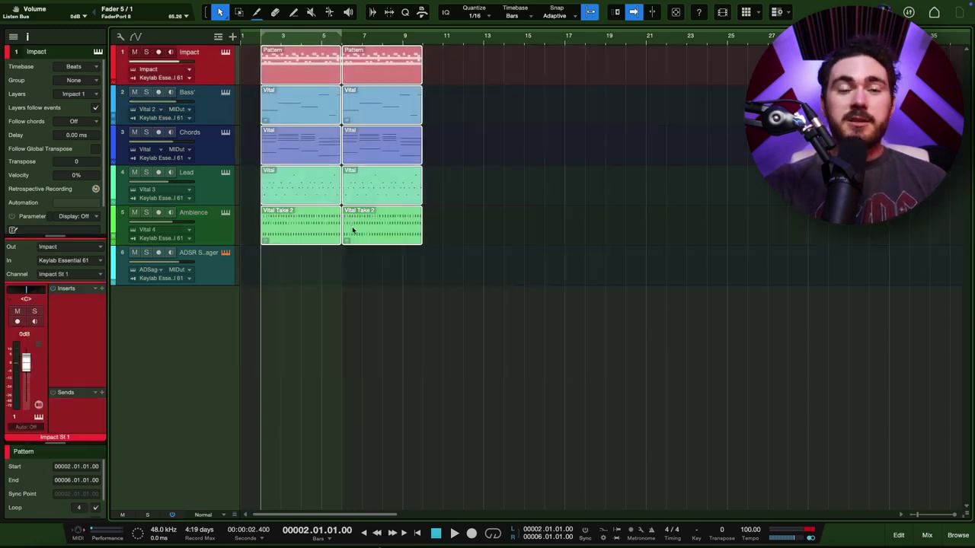
click(347, 321)
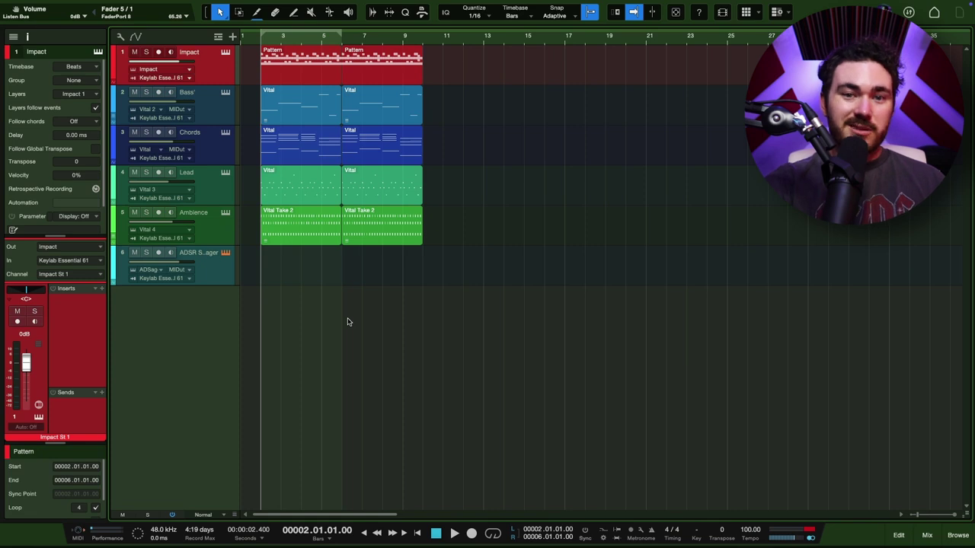
drag(477, 325, 291, 66)
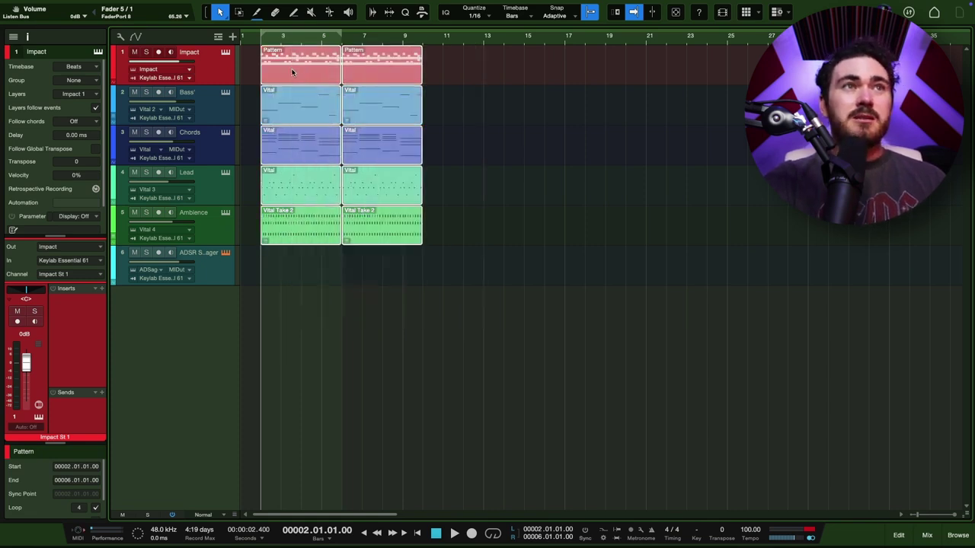
key(d)
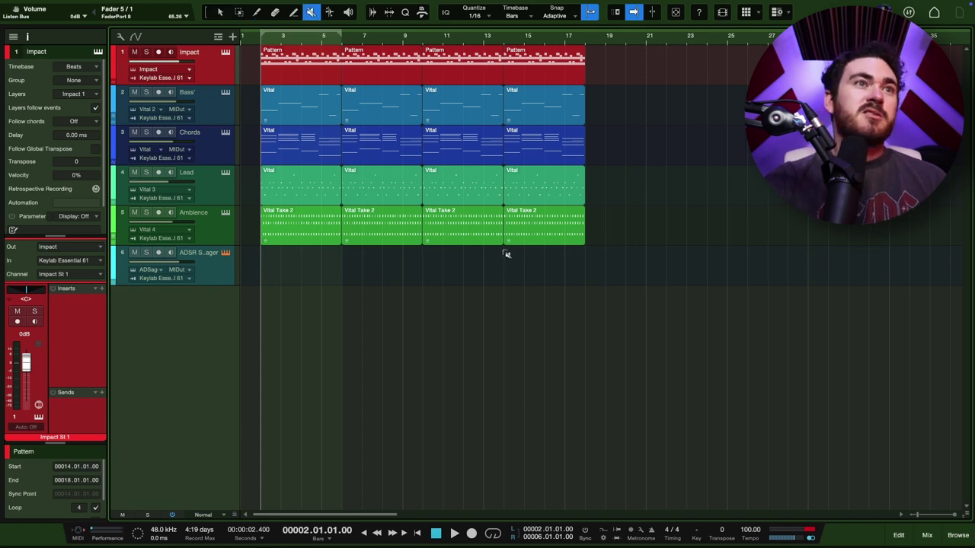
Mute the Chords and Lead clips from bar 10 to bar 18 and play that section.
click(196, 186)
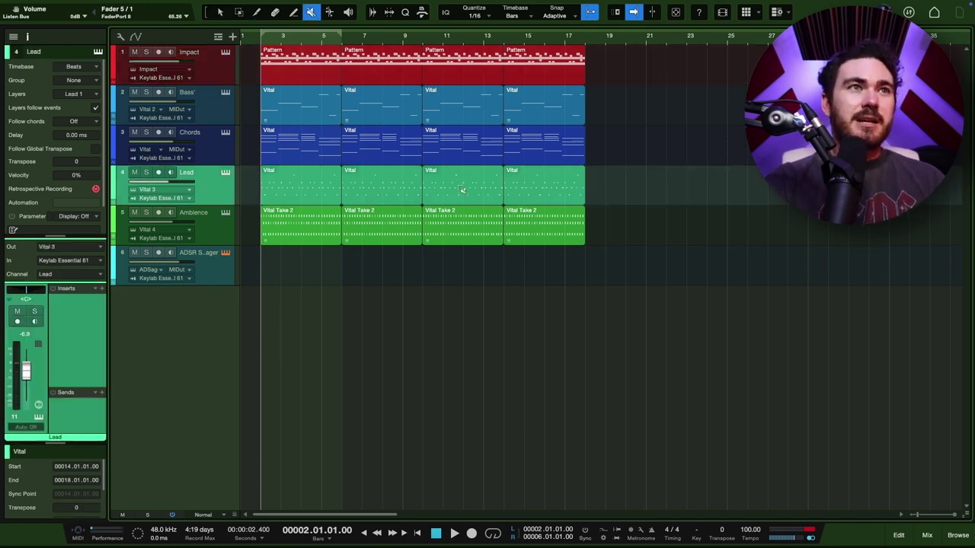
drag(461, 149, 543, 178)
key(space)
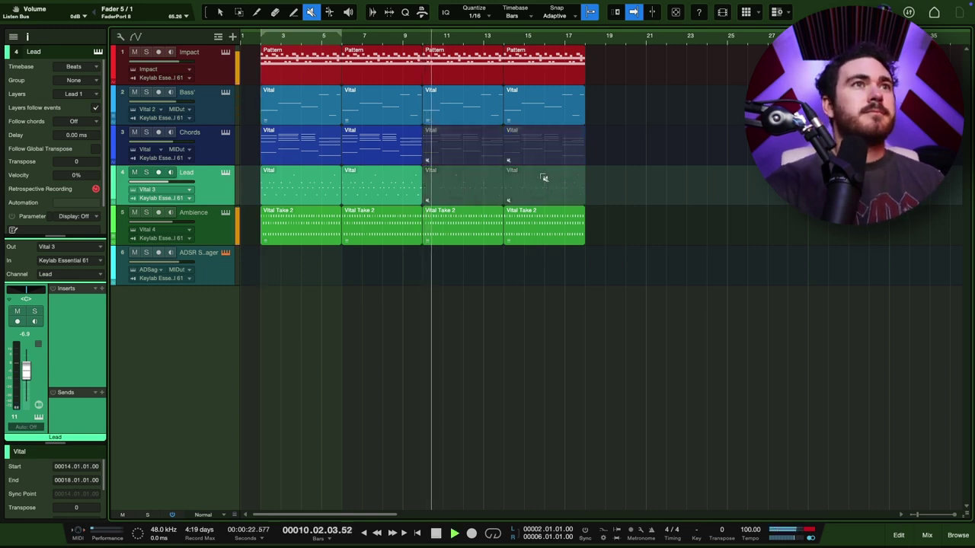
Delete the Chords and Lead clips between bars 10 and 18 and stop playback.
key(1)
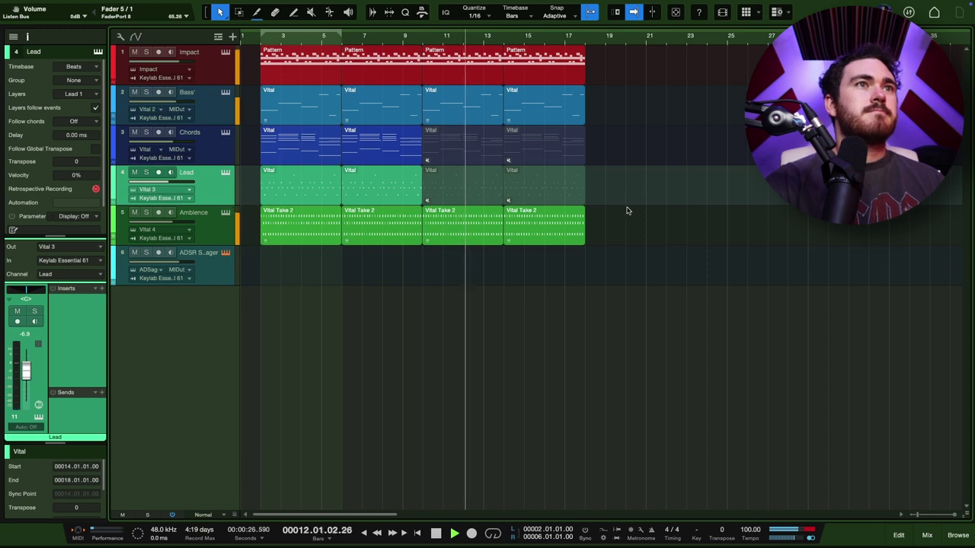
drag(625, 207, 476, 150)
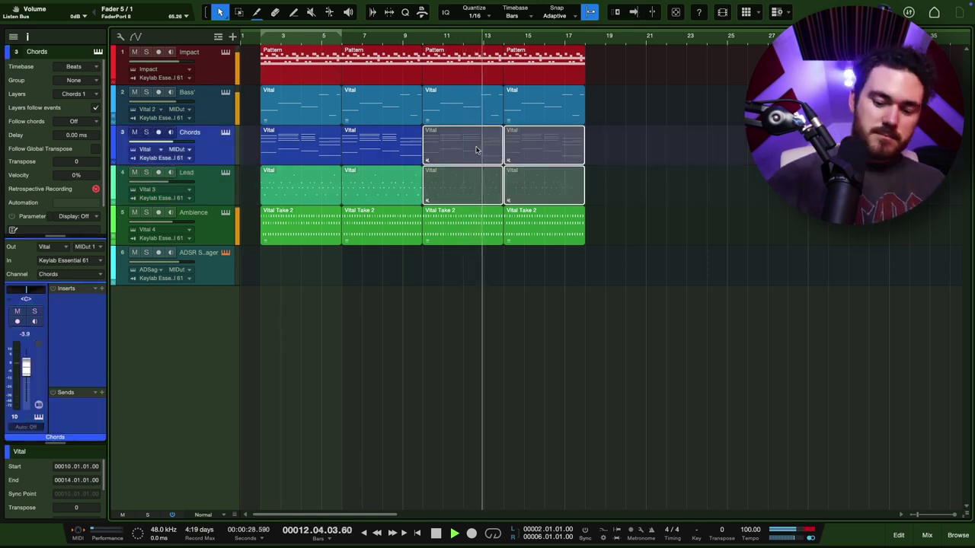
key(Delete)
click(478, 167)
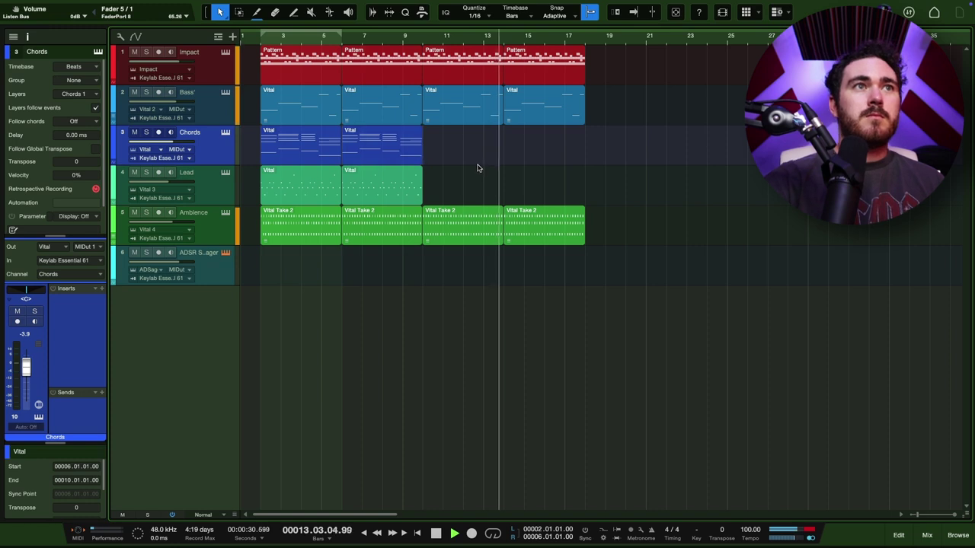
key(space)
Open the Impact pattern clip at bar 10 and duplicate its Variation 1 as Variation 2.
double_click(475, 66)
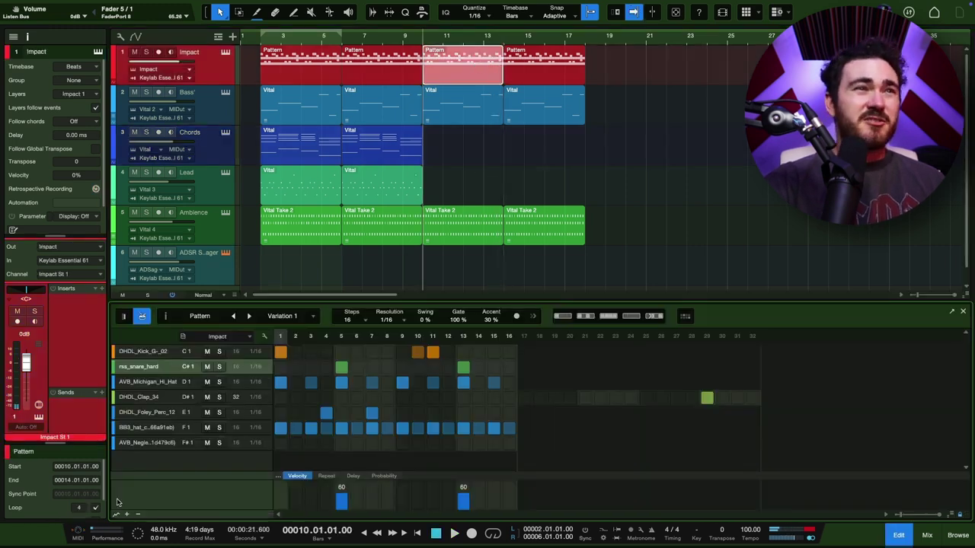
click(163, 315)
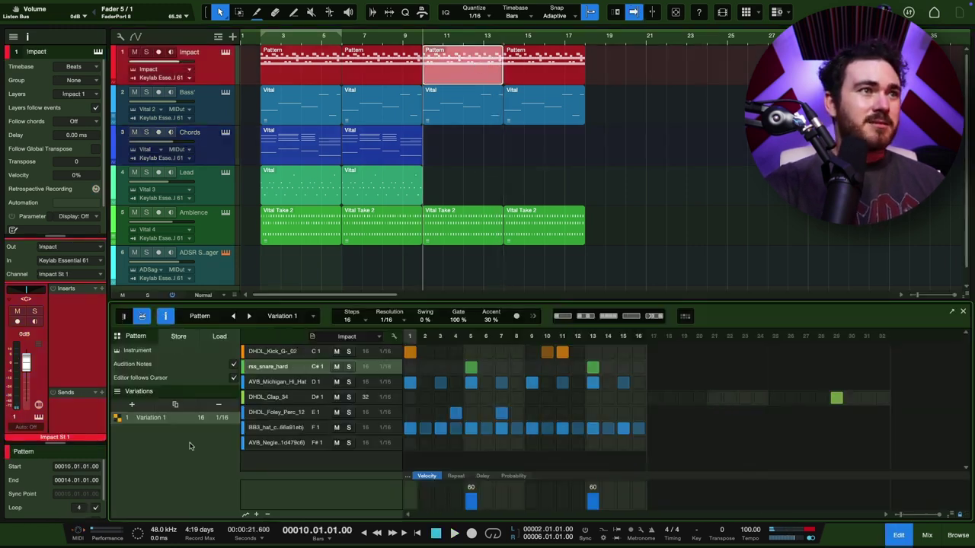
click(176, 404)
Clear all steps of the BB3 hat, Foley percussion and clap lanes in Variation 2.
drag(411, 429, 664, 421)
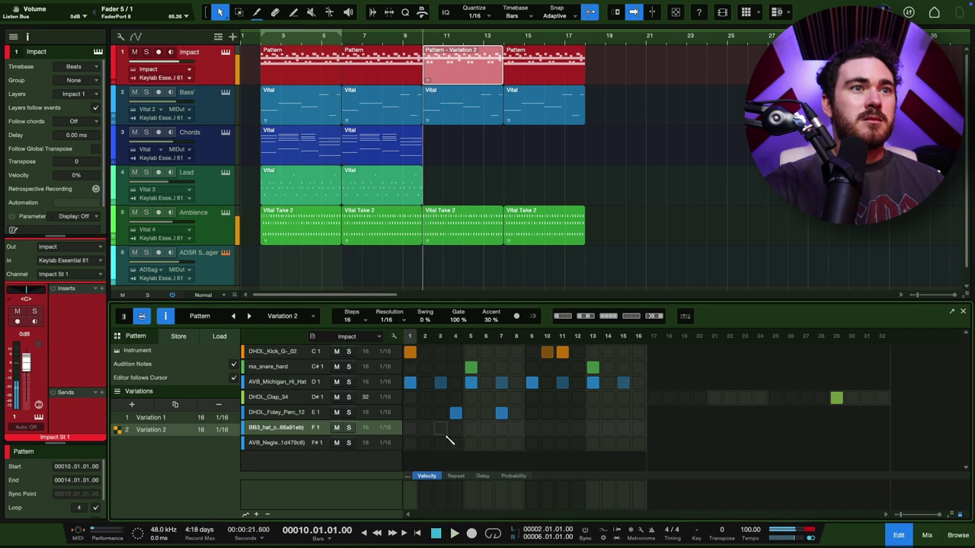
drag(460, 409, 535, 413)
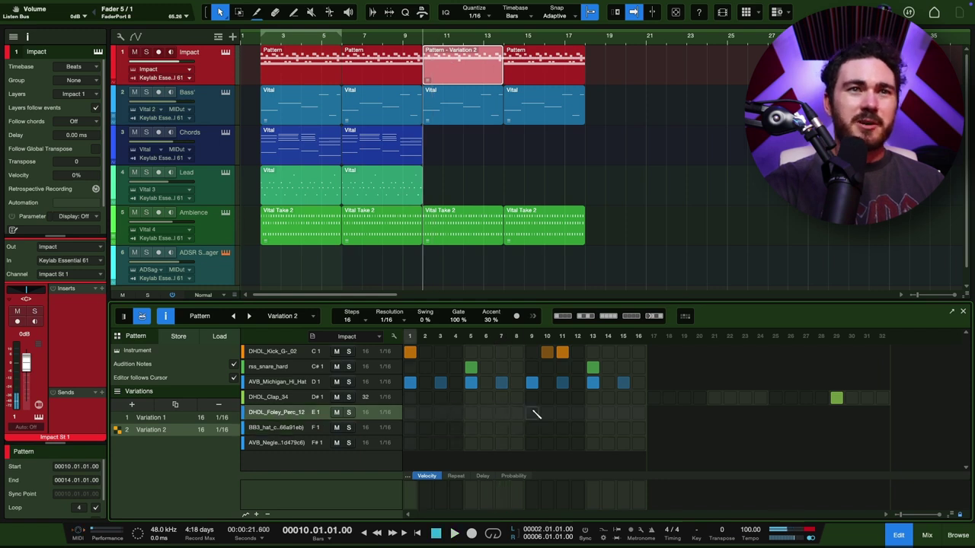
click(838, 395)
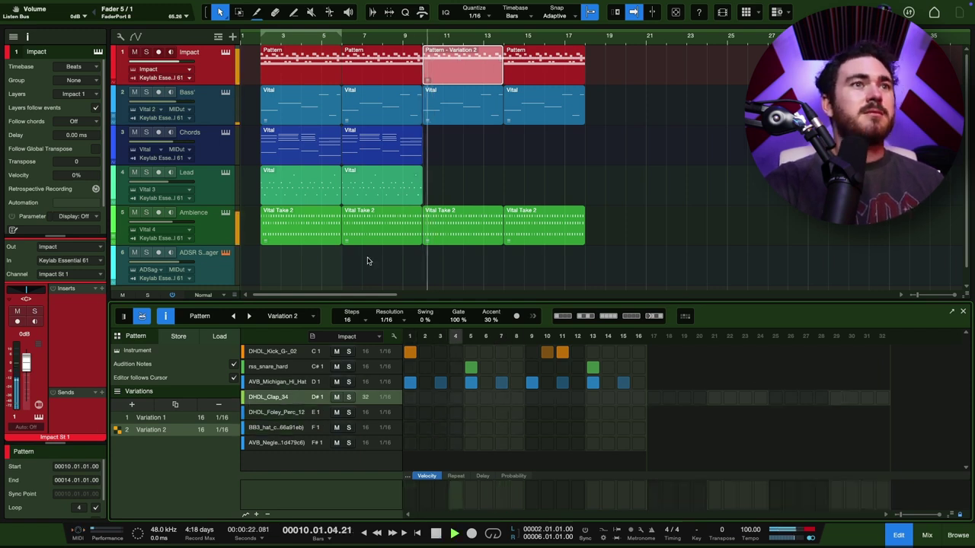
Close the editor and replace the Impact clip at bar 14 with a copy of the Variation 2 clip.
key(F2)
click(549, 79)
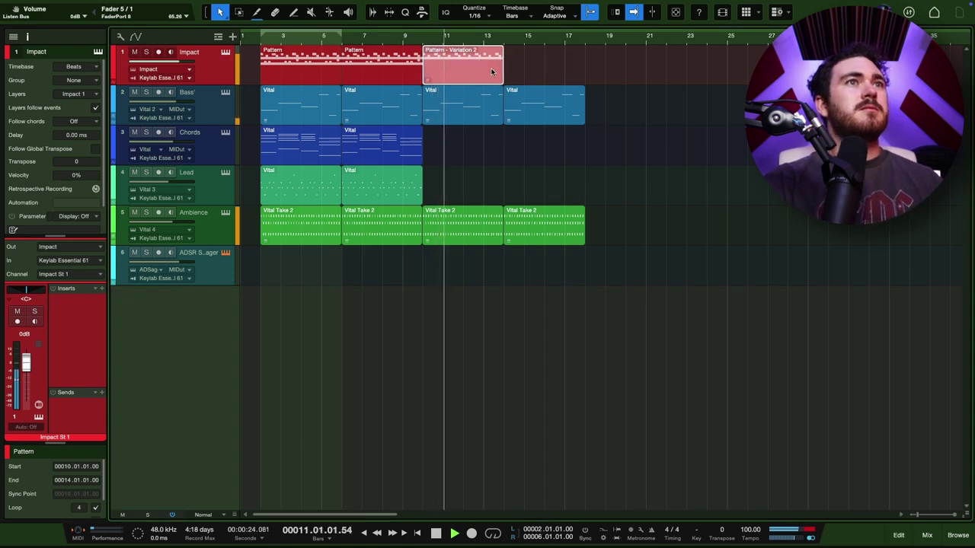
drag(539, 68, 506, 64)
key(super+z)
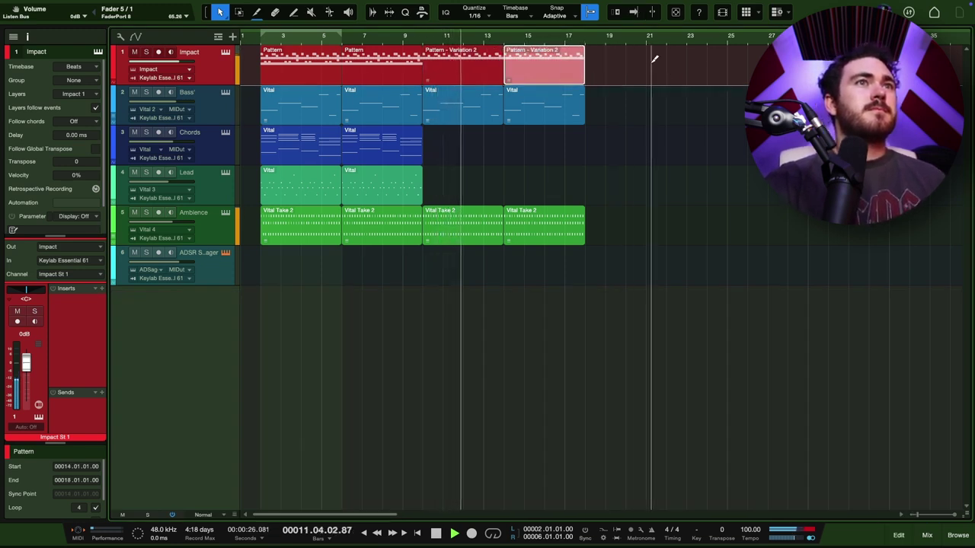
Recolor both Variation 2 clips on the Impact track, between bars 10 and 18, in orange.
drag(652, 60, 498, 63)
right_click(499, 64)
click(506, 80)
click(555, 152)
click(666, 160)
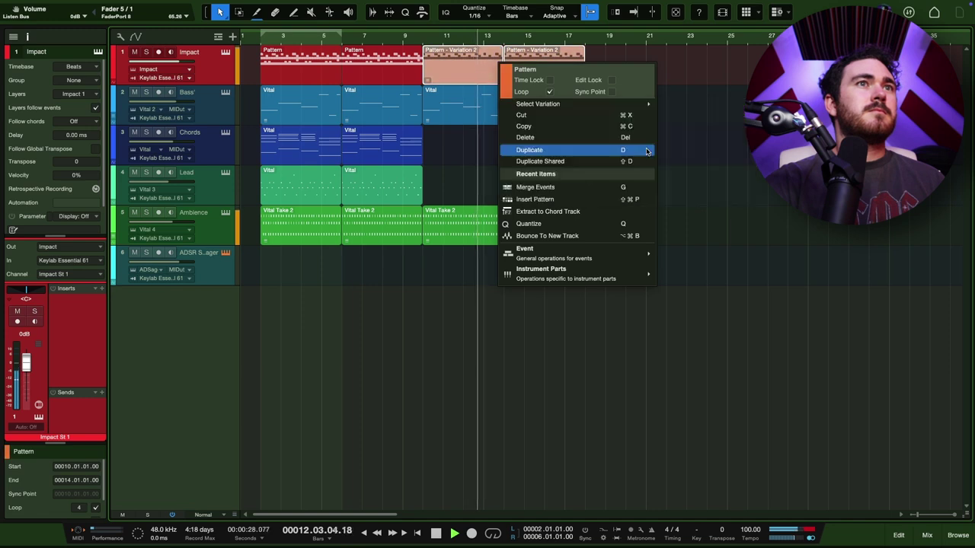
click(482, 155)
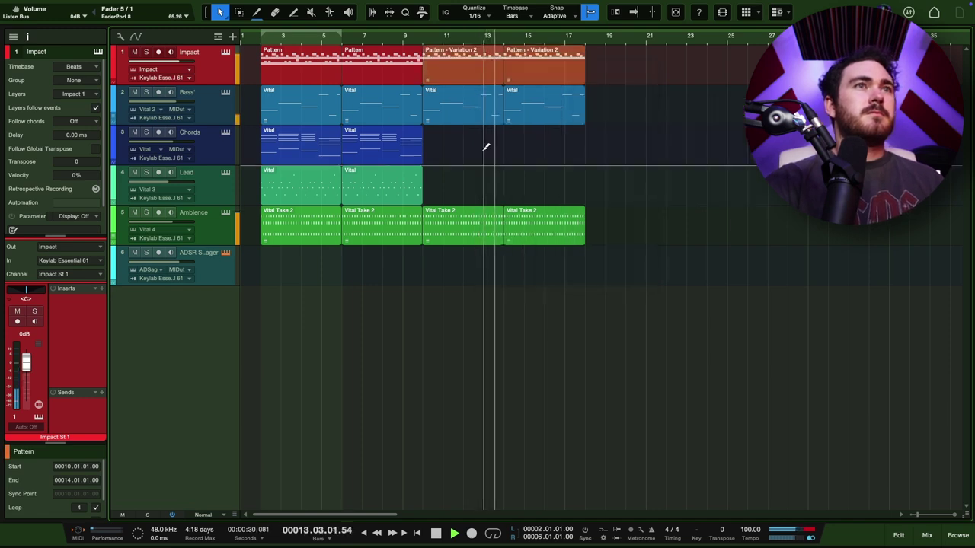
Simplify the ending of the Bass clip at bar 10 into a single D#1 note held until bar 14, removing the short notes.
key(space)
double_click(478, 109)
scroll(618, 437, down, 1)
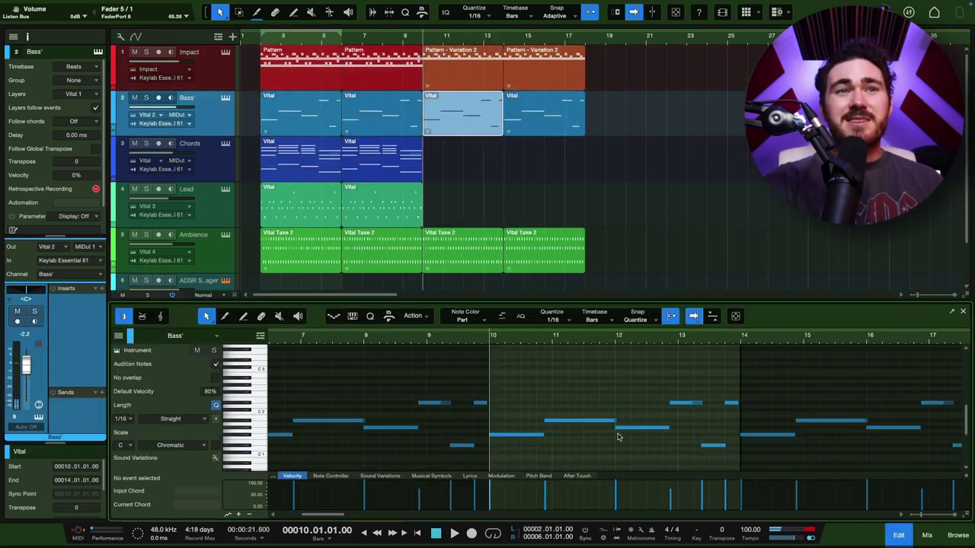
scroll(619, 437, down, 1)
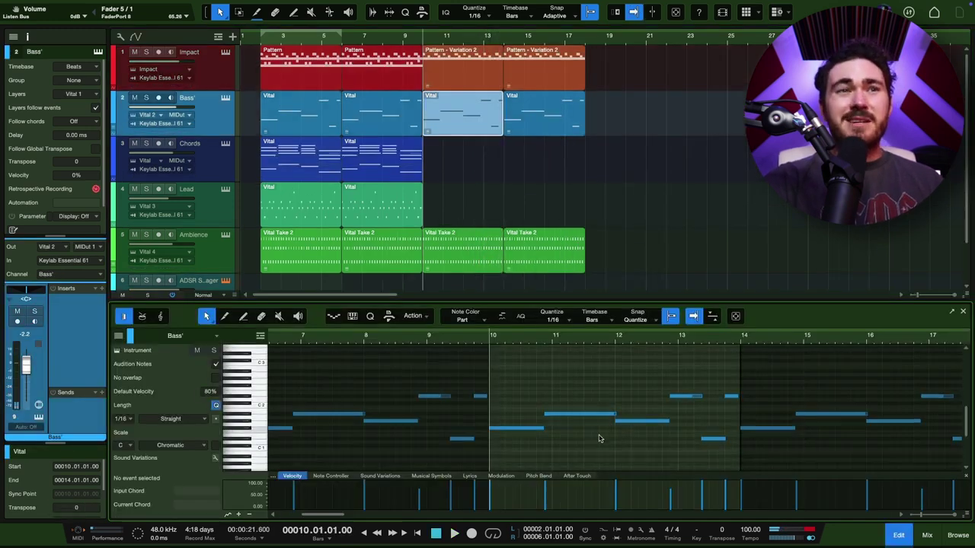
click(680, 396)
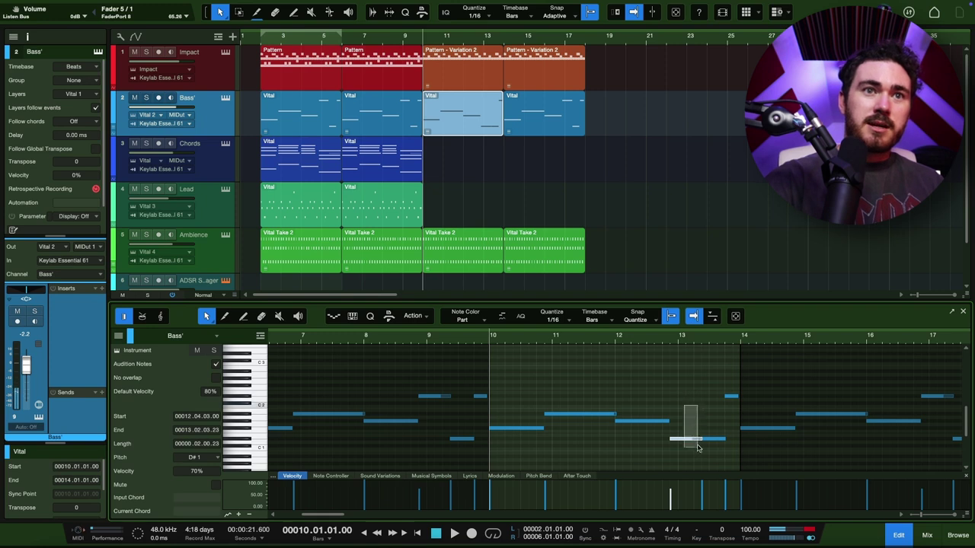
click(729, 395)
drag(726, 438, 744, 440)
key(space)
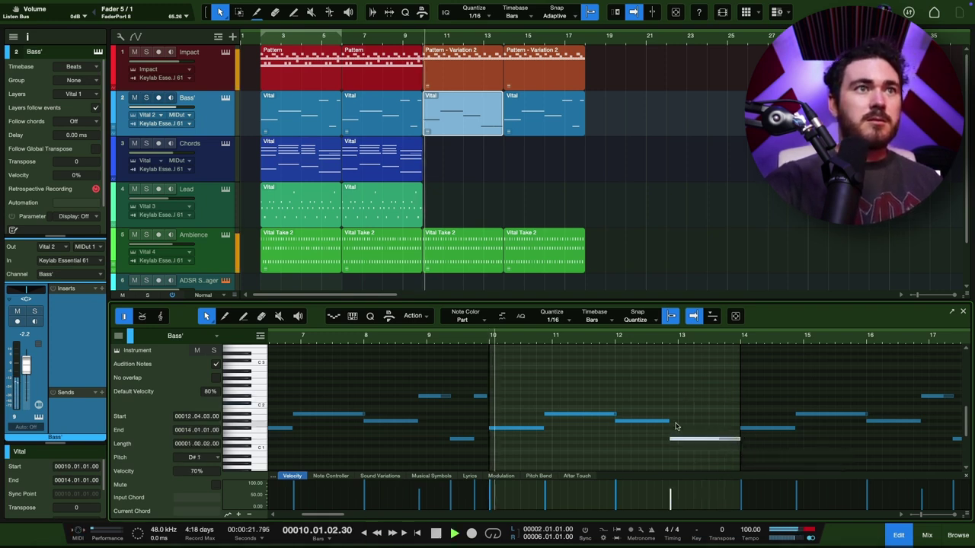
Close the editor and replace the Bass clip at bar 14 with a copy of the edited clip at bar 10.
key(F2)
click(575, 126)
key(Delete)
click(479, 112)
key(d)
Recolor both Bass clips between bars 10 and 18 in yellow.
drag(654, 128, 484, 113)
right_click(484, 111)
click(492, 133)
click(637, 190)
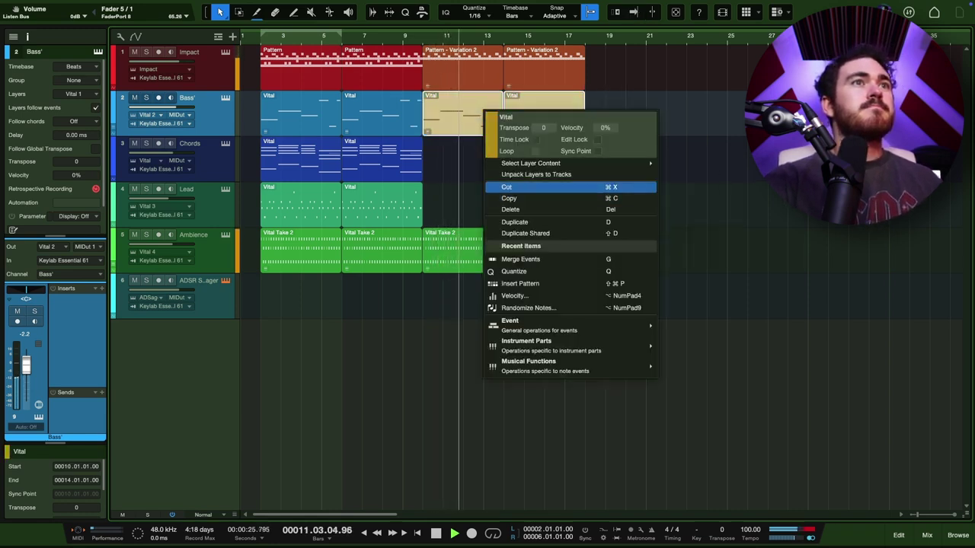
click(737, 196)
click(737, 196)
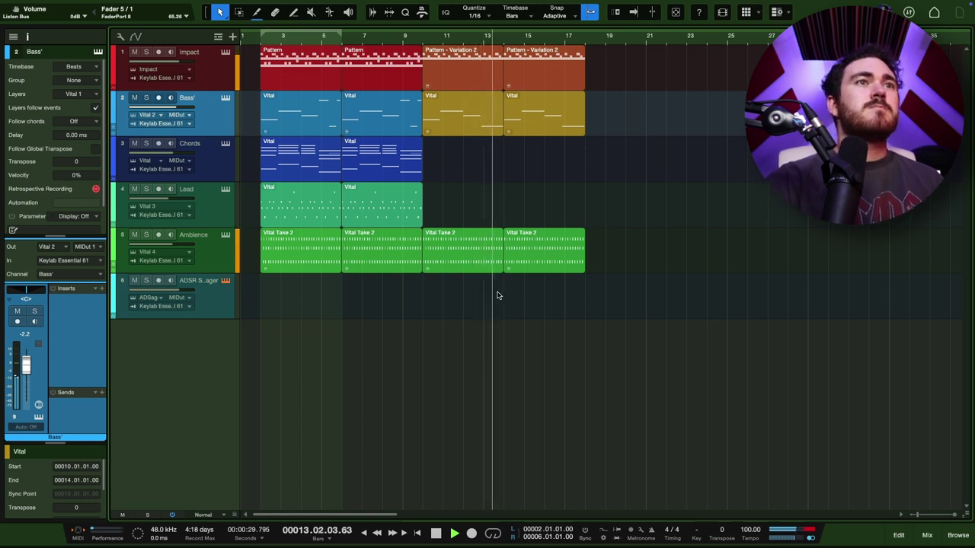
Stop playback and merge the two Ambience clips between bars 10 and 18 into one clip.
key(space)
drag(545, 318, 468, 244)
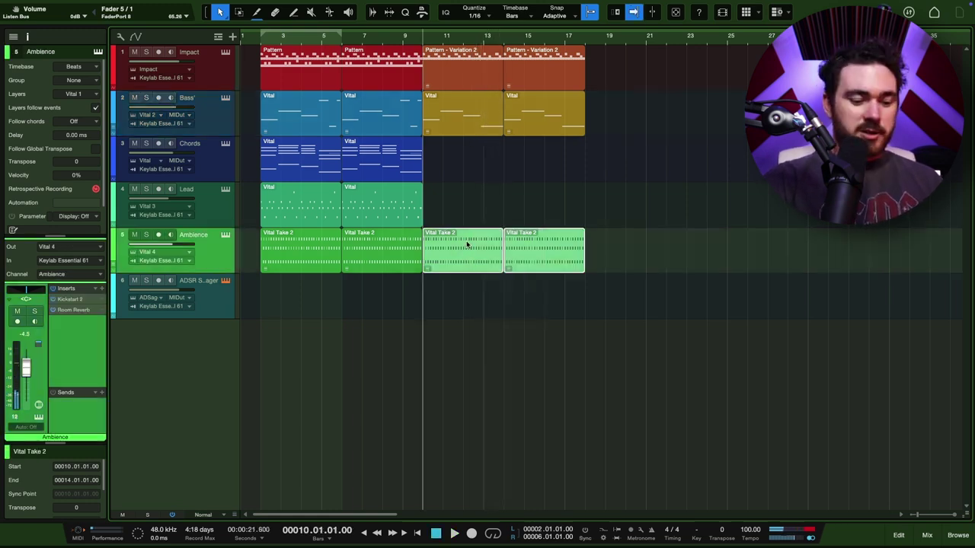
double_click(538, 265)
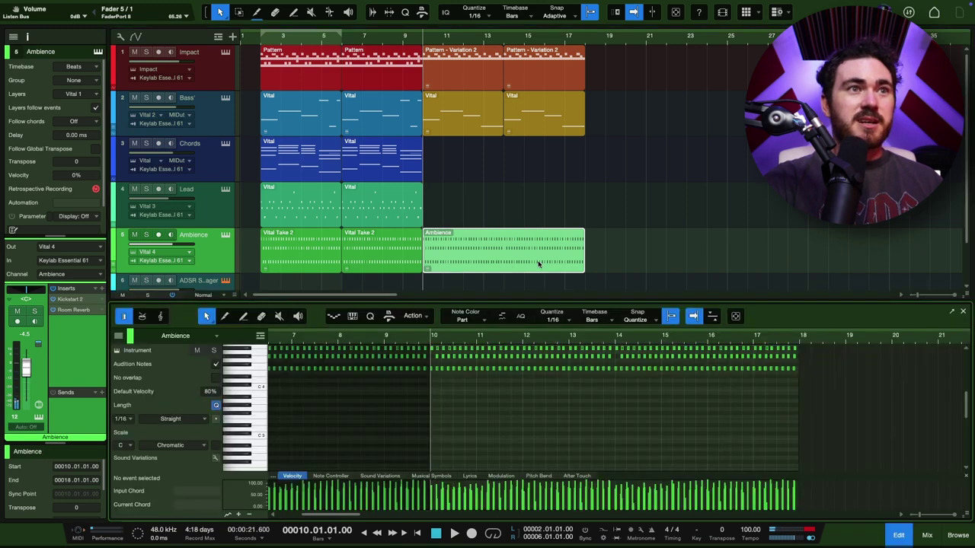
key(F2)
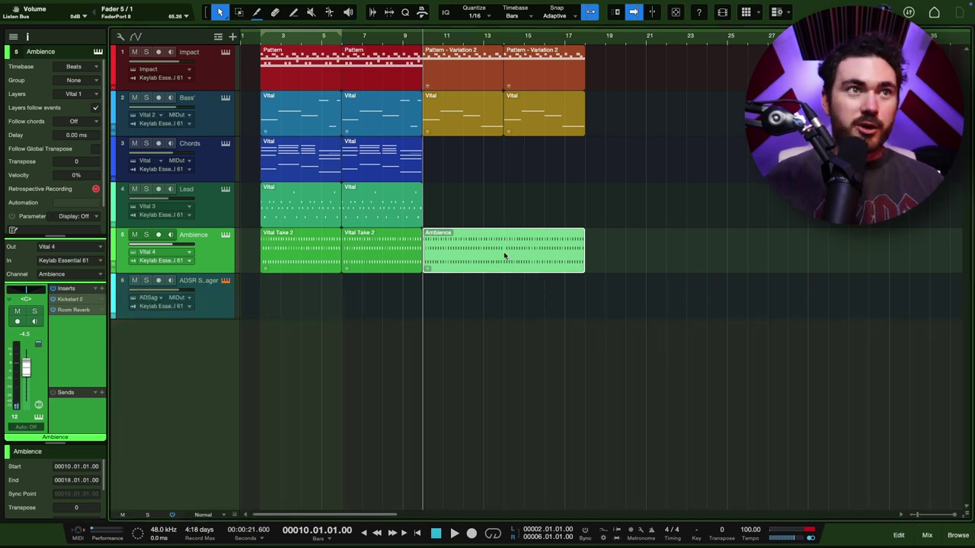
Bounce the merged Ambience clip to a new audio track and dismiss the SoundID Reference rendering warning for good.
key(super+b)
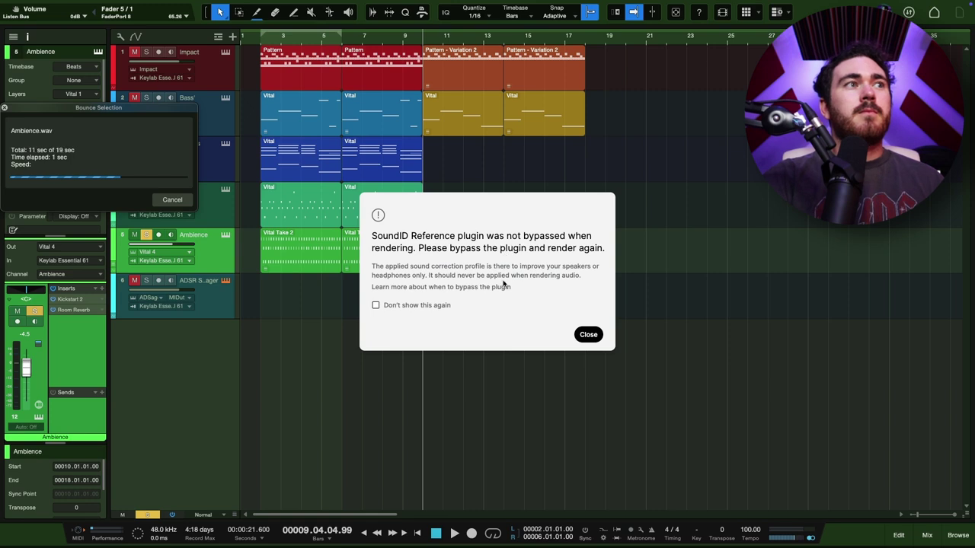
click(418, 305)
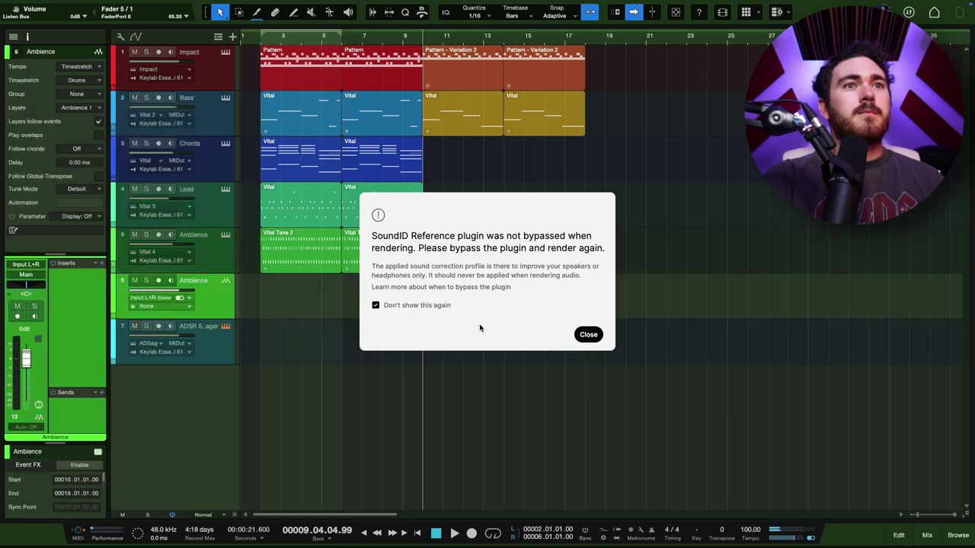
click(587, 336)
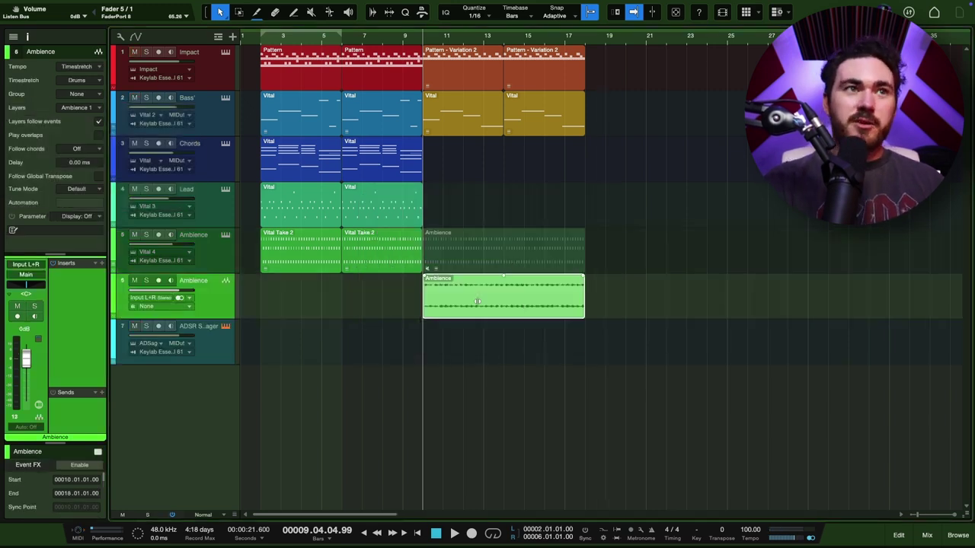
Insert Pro-Q 3 on the bounced Ambience track with a 12 dB/oct low cut and a 12 dB/oct high cut at about 1031.5 Hz.
click(80, 464)
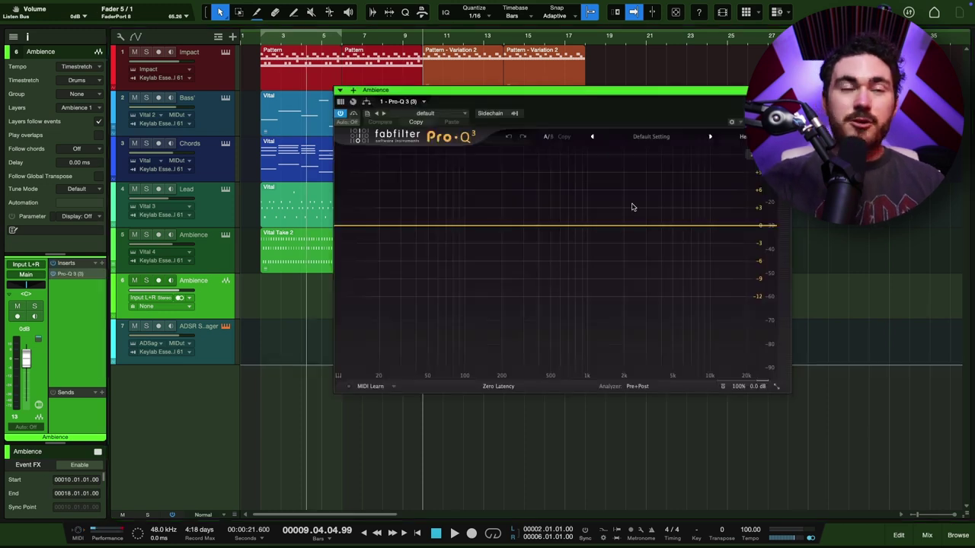
drag(747, 226, 578, 231)
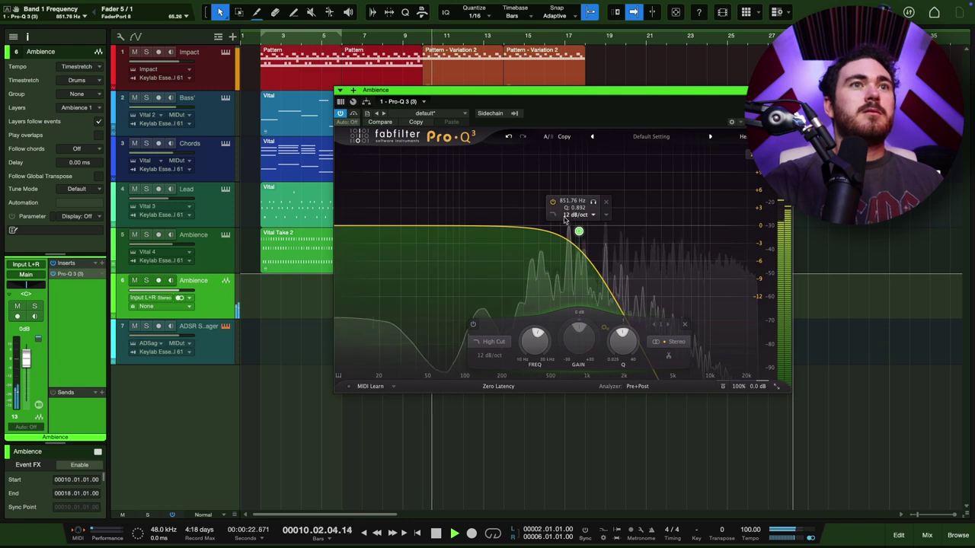
drag(350, 231, 478, 225)
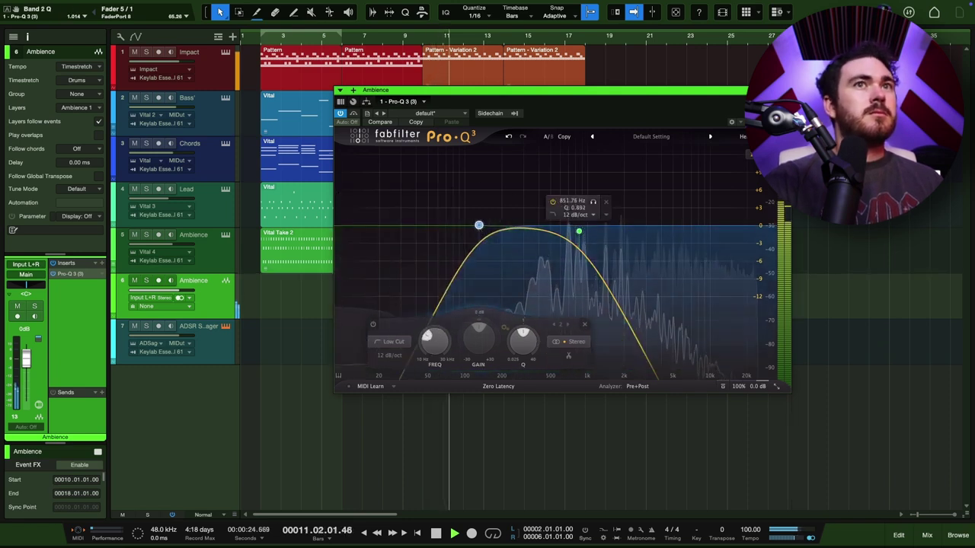
drag(579, 231, 589, 230)
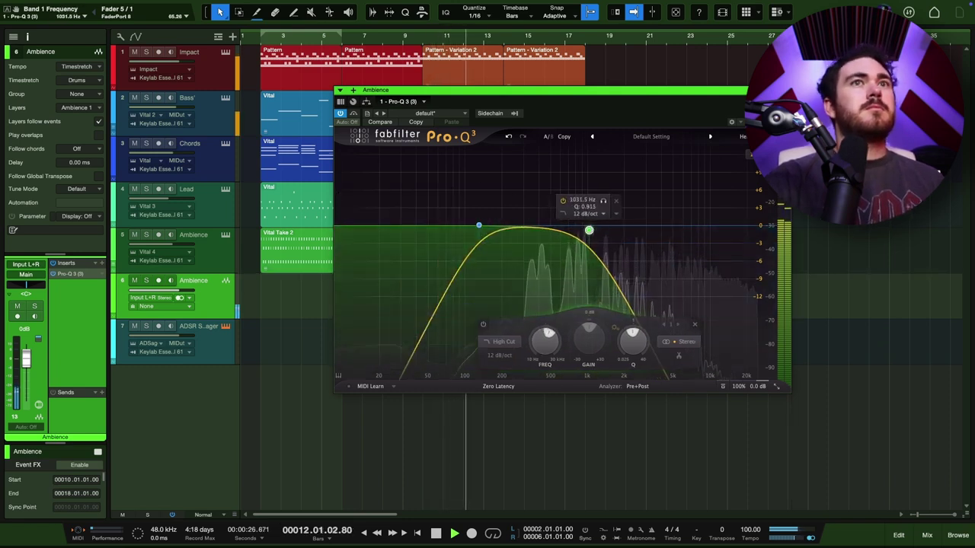
click(785, 90)
click(672, 265)
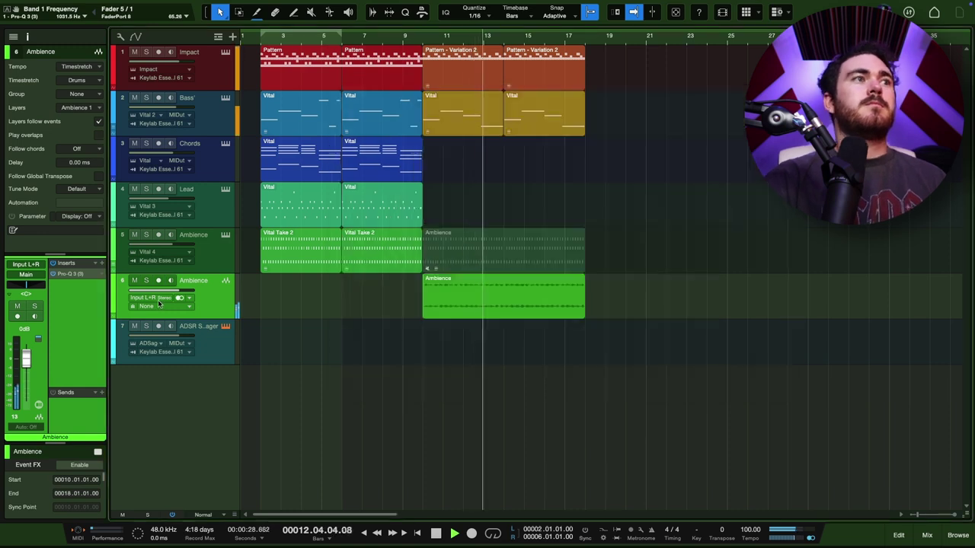
Insert the Flanger on the bounced Ambience track, set its feedback to about 32.4% and audition the track soloed.
click(102, 264)
text(flanger)
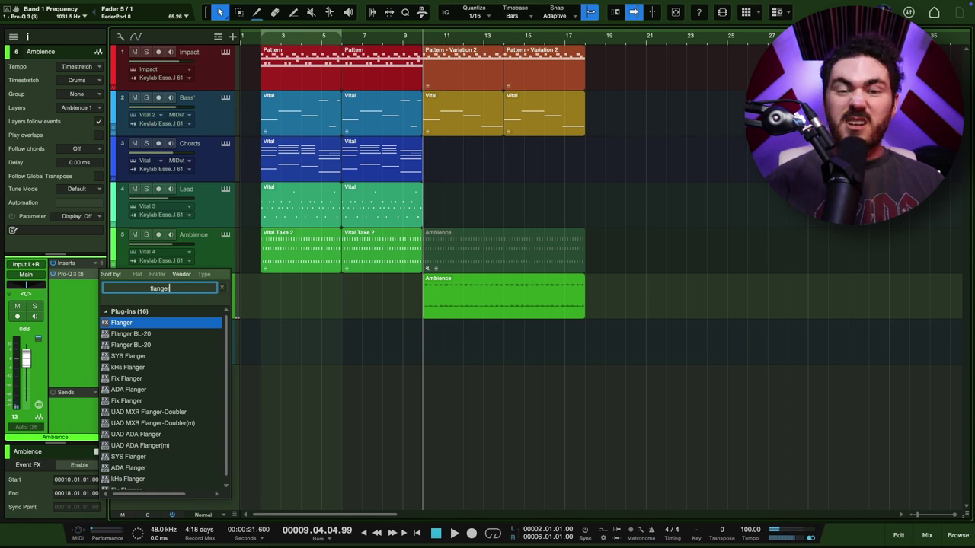
key(Return)
key(space)
drag(349, 177, 359, 176)
key(s)
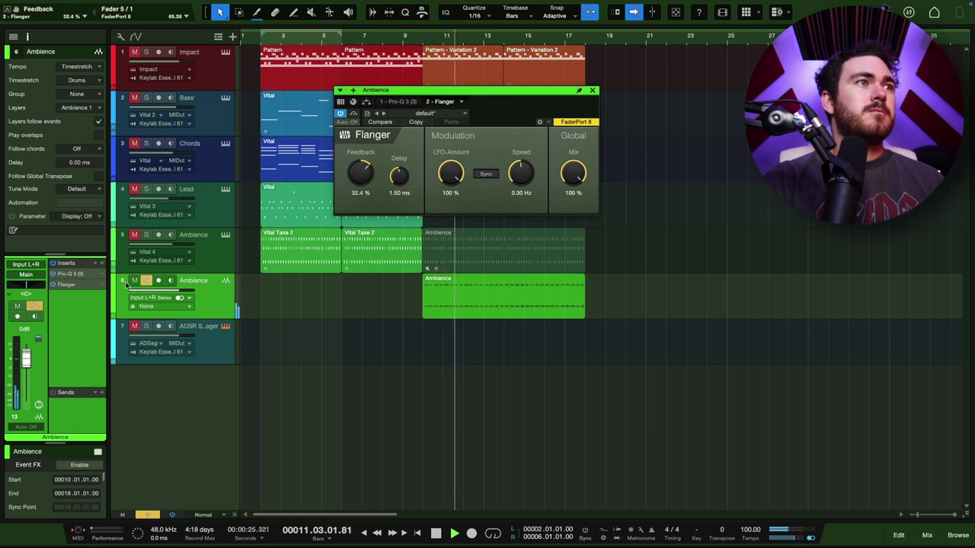
Place the Flanger before Pro-Q 3, set its feedback to 28.8% and mix depth to 83.5%, and unsolo the Ambience track.
drag(76, 274, 67, 307)
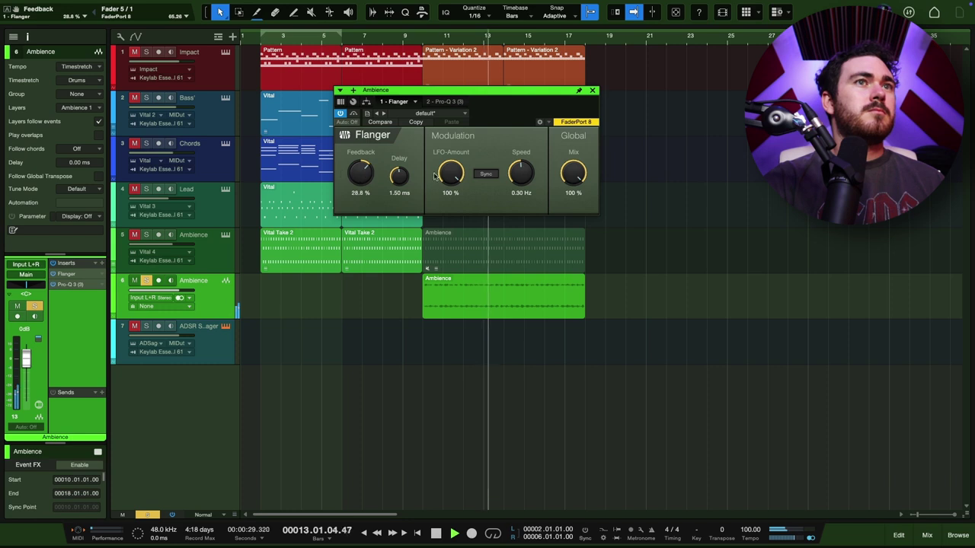
drag(579, 183, 583, 162)
click(594, 92)
key(space)
key(s)
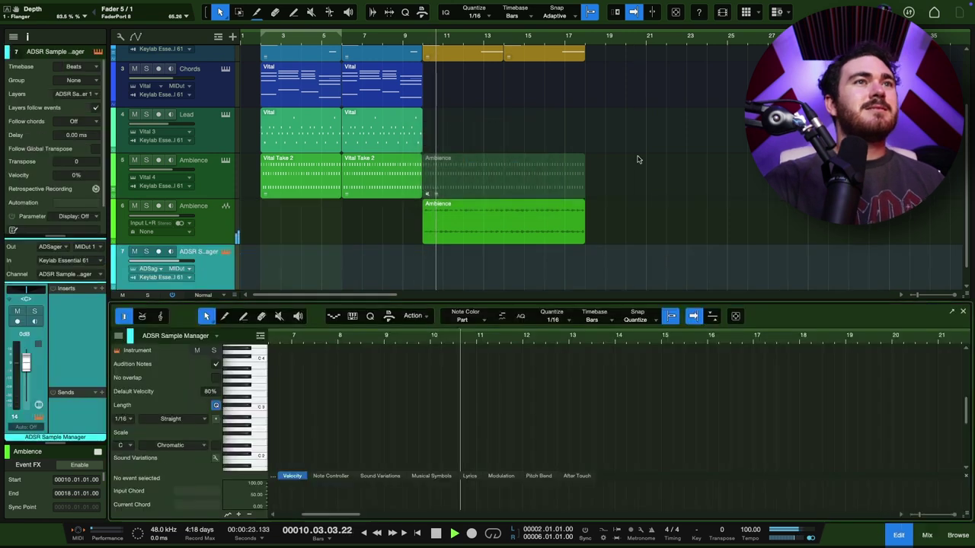
key(F2)
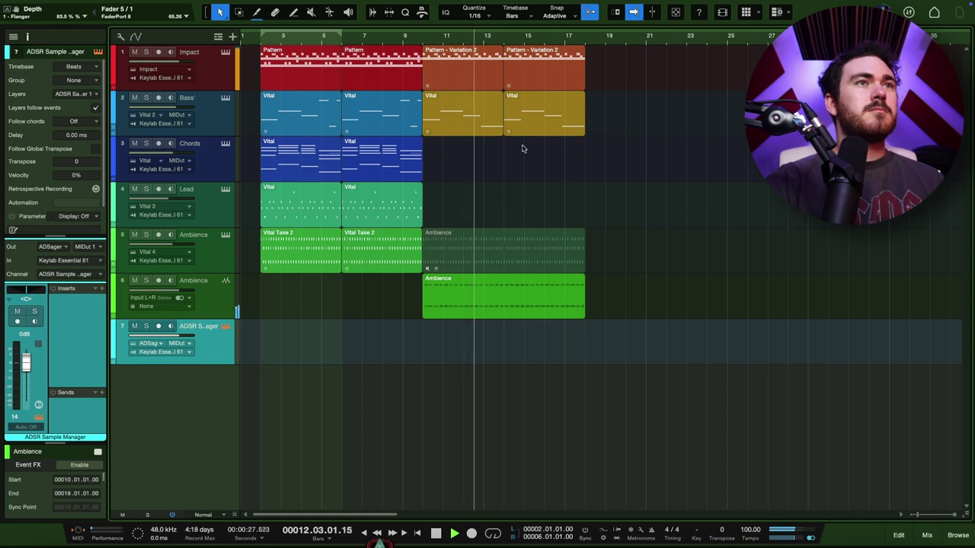
Copy the full-section clips from bars 2–10 to bar 18 and the stripped-down section's clips from bars 10–18 to bar 26.
drag(390, 304, 309, 76)
drag(308, 76, 634, 75)
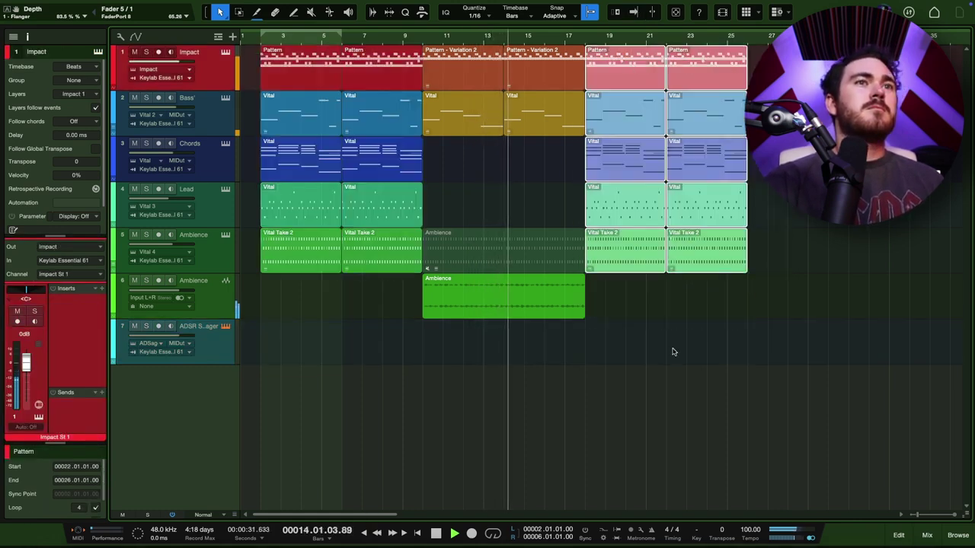
drag(528, 370, 790, 76)
click(617, 330)
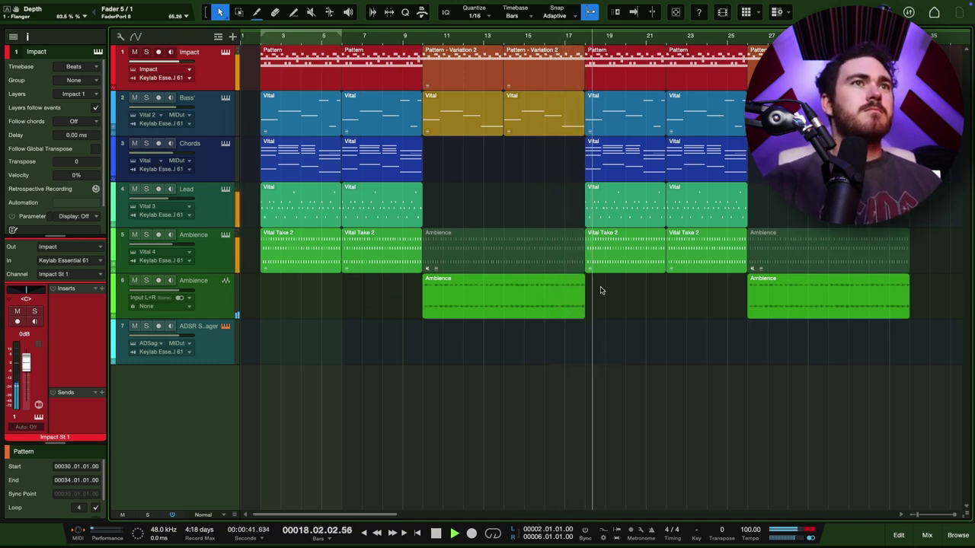
key(space)
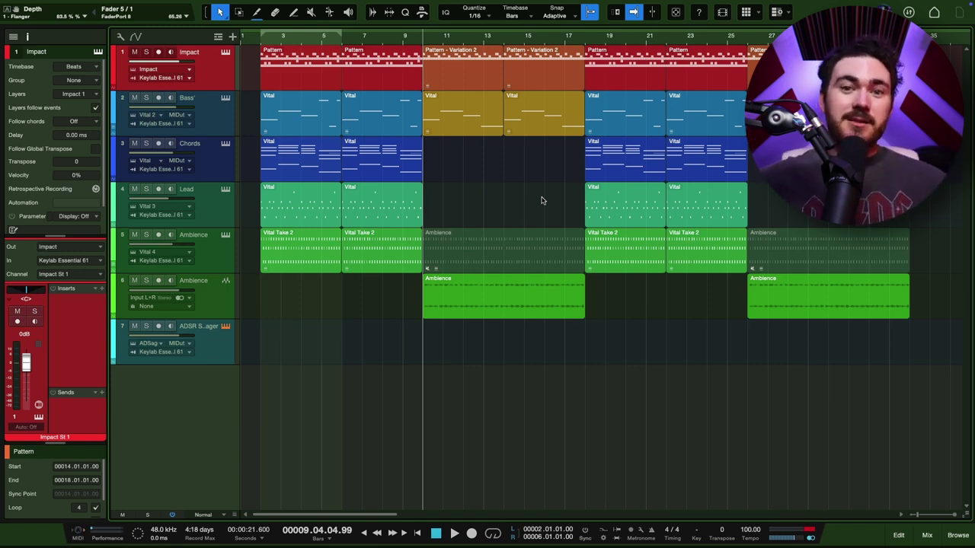
Convert the Impact pattern at bar 14 to a regular part and mute its final drum notes just before bar 18.
click(570, 67)
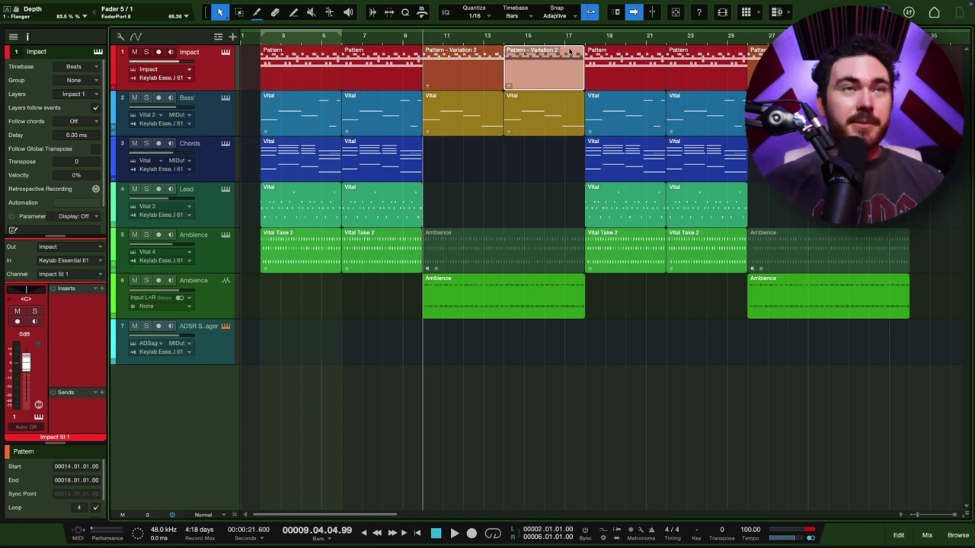
click(567, 38)
double_click(549, 73)
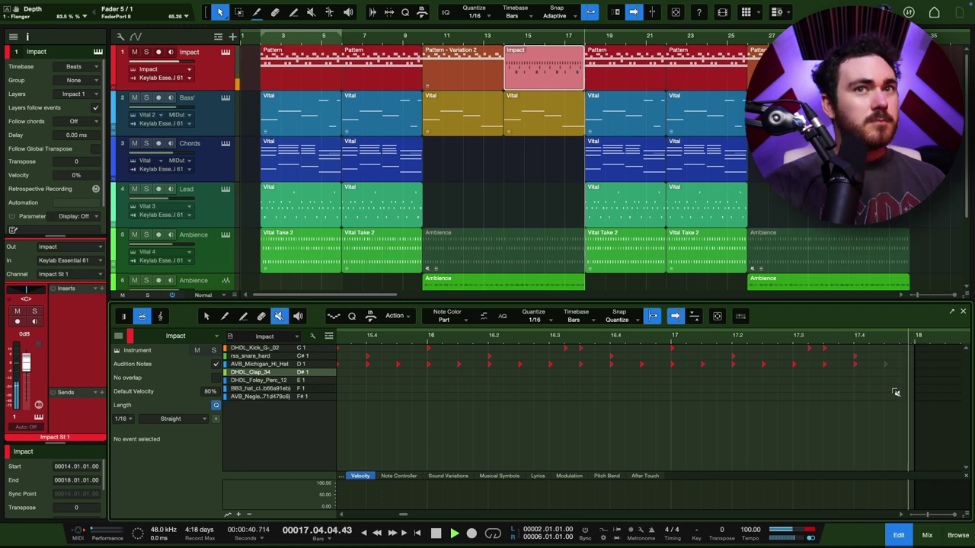
key(F2)
key(space)
Bounce the Chords clip at bar 18 to a new audio track and move the bounced clip to bar 14.
click(603, 162)
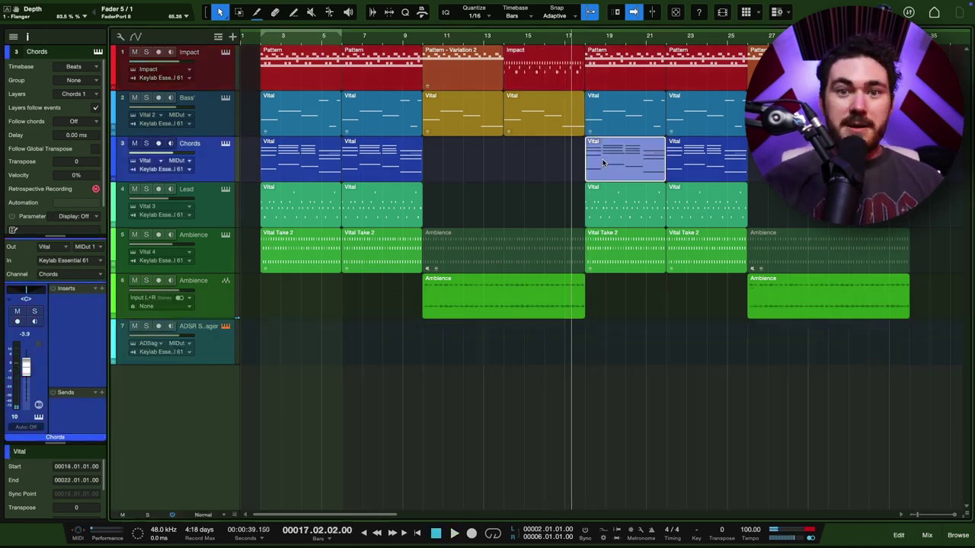
key(ctrl+alt+b)
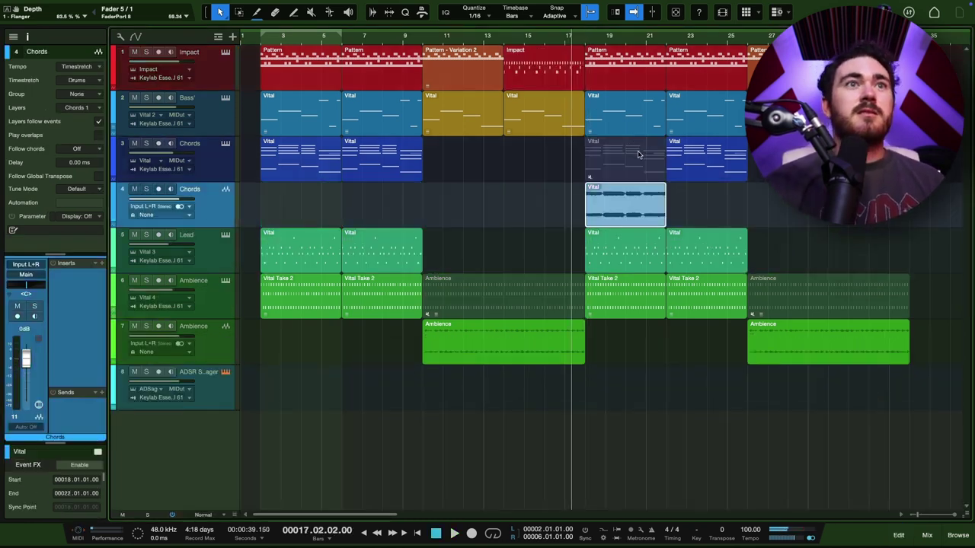
drag(648, 212, 567, 217)
scroll(600, 223, up, 3)
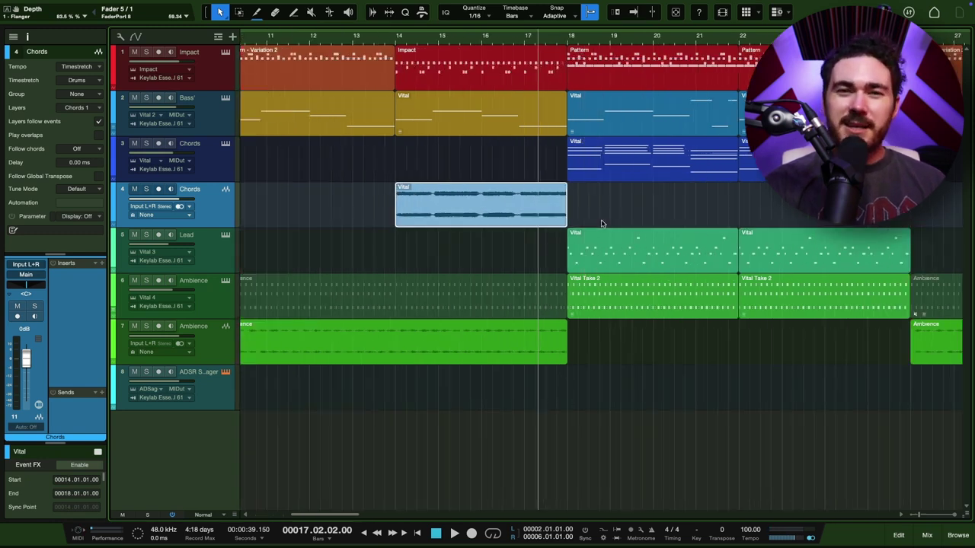
Trim the bounced Chords audio to only bar 17 and fade it in across its whole length, auditioning the transition.
alt+click(524, 207)
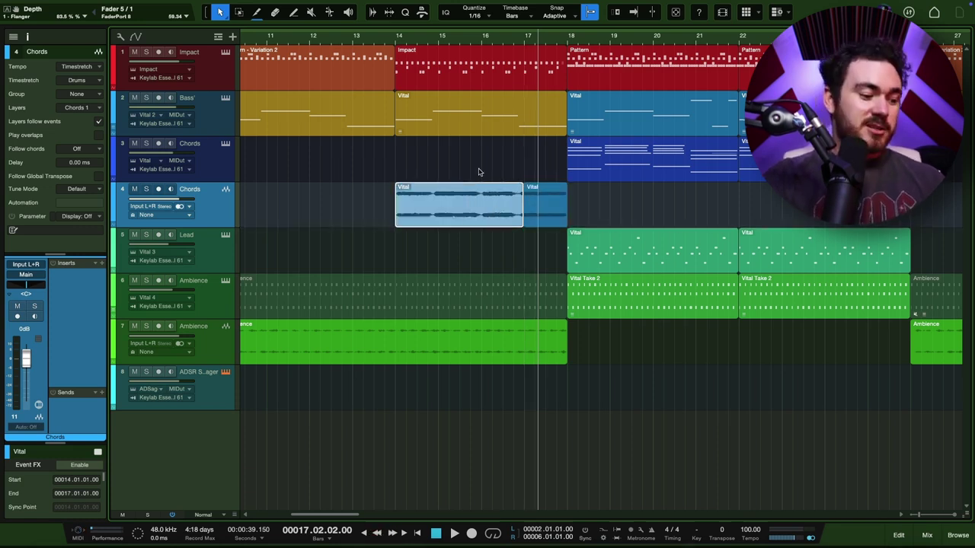
key(Delete)
click(545, 207)
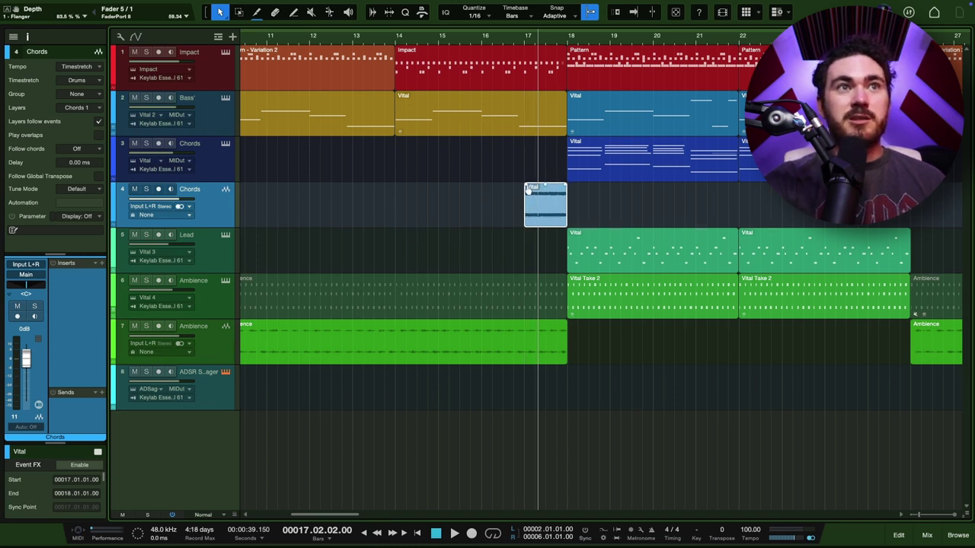
key(space)
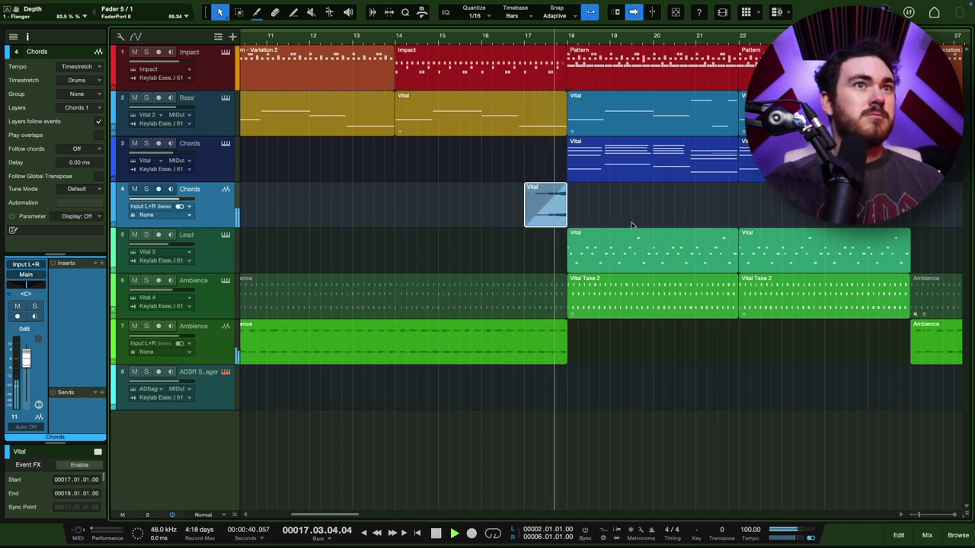
Add Room Reverb to the Chords audio track at 100% mix, adjust its length, and insert Pro-Q 3 with a low cut at about 180 Hz.
key(space)
click(101, 263)
text(rev)
click(129, 412)
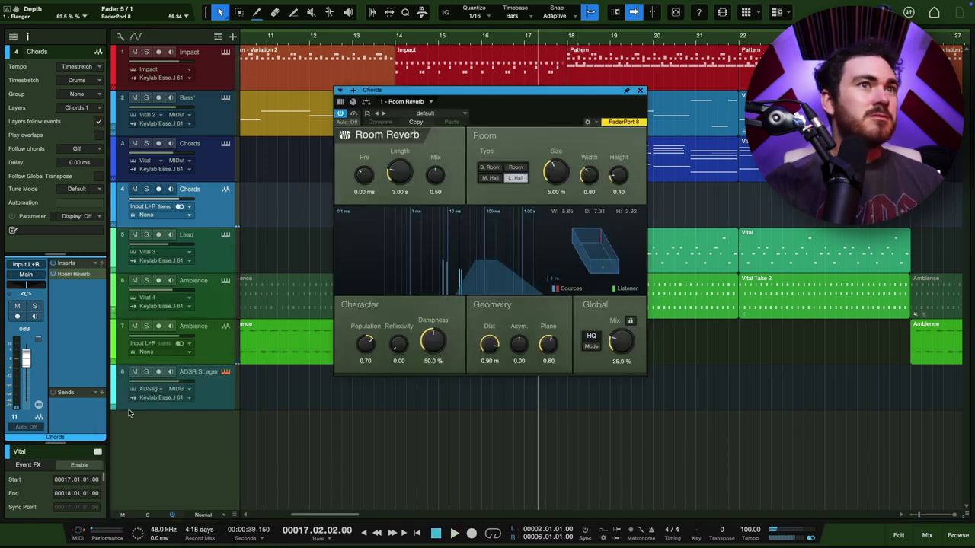
drag(620, 343, 642, 259)
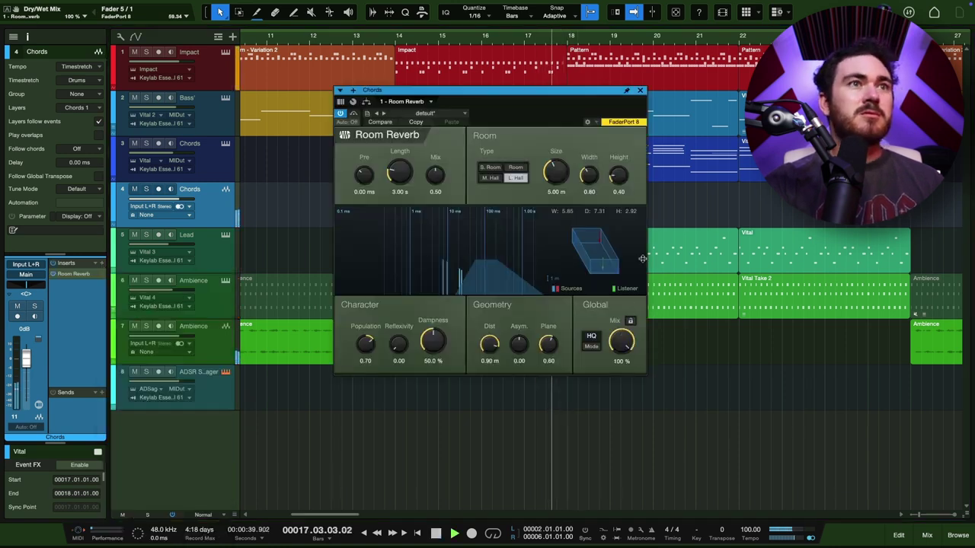
click(403, 176)
drag(402, 176, 402, 173)
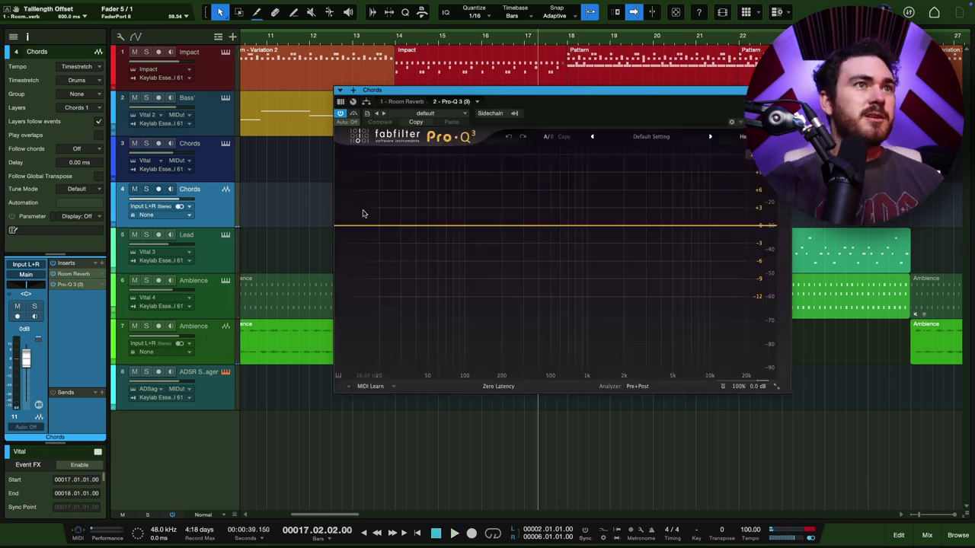
click(348, 224)
drag(348, 224, 499, 220)
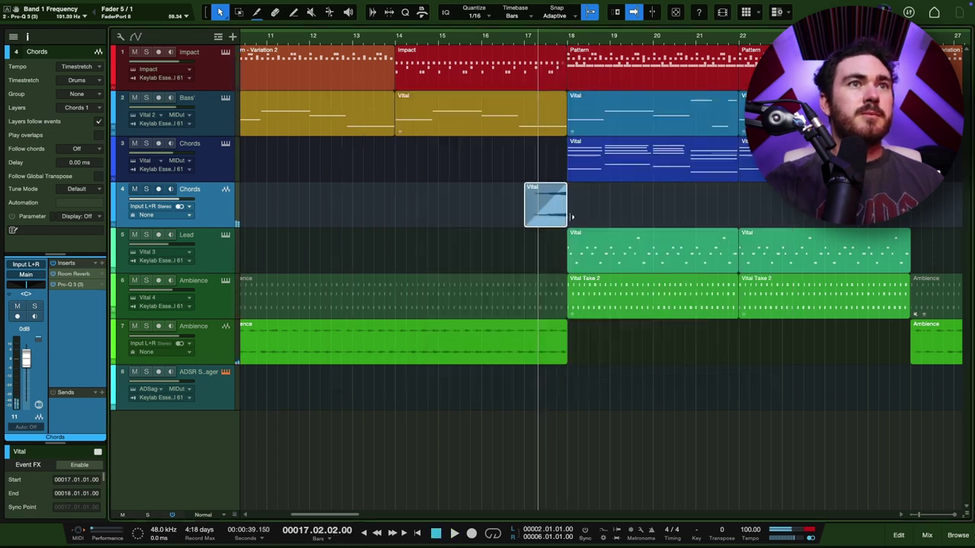
Transpose the Chords audio clip at bar 17 and lower its track volume to -4.5 dB while auditioning the transition.
right_click(558, 219)
click(792, 211)
key(space)
drag(26, 354, 27, 365)
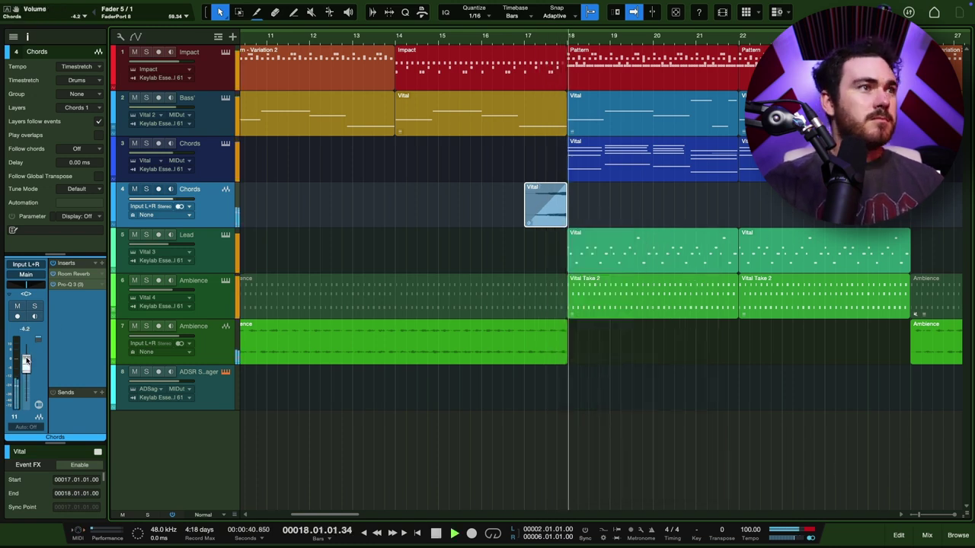
key(space)
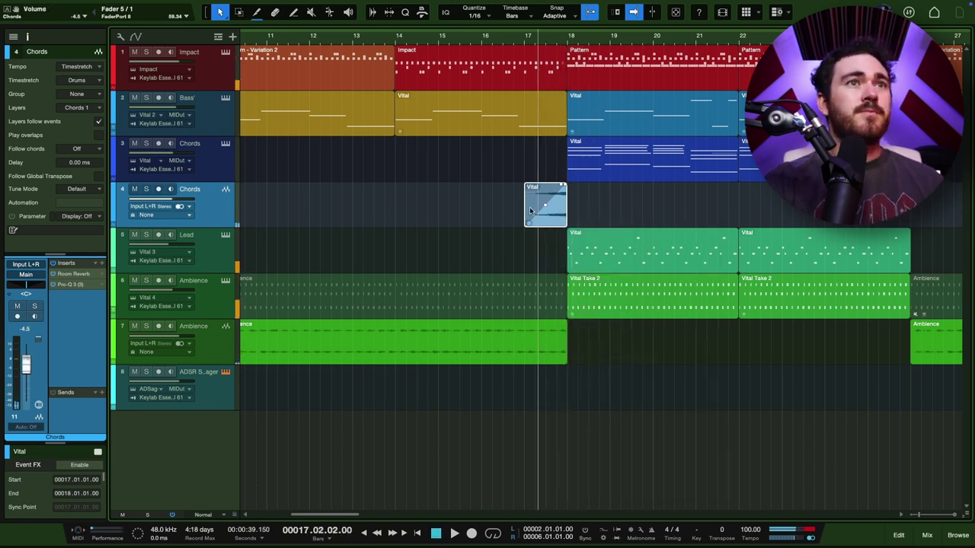
Set the bar 17 Chords clip's transpose to -12 semitones and audition the transition into bar 18.
right_click(532, 207)
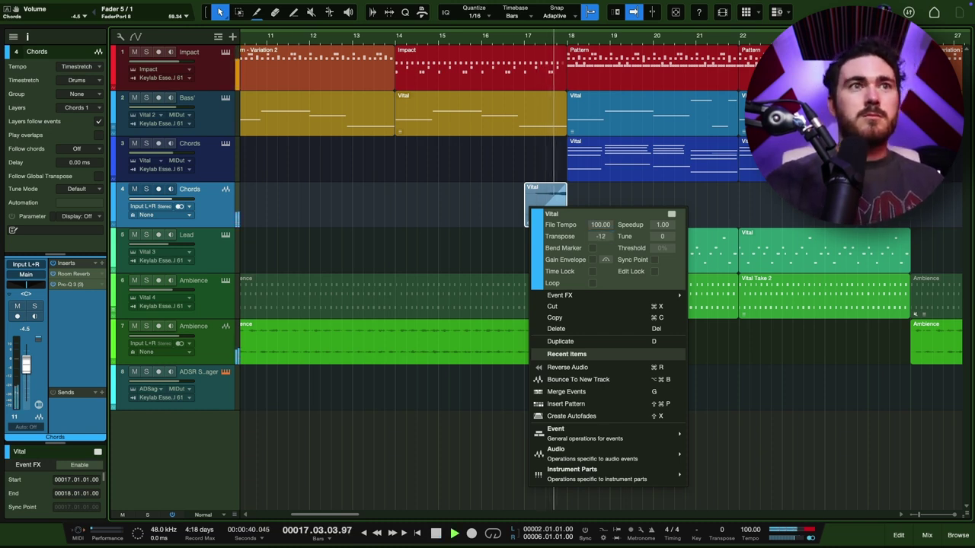
click(686, 206)
key(space)
right_click(560, 209)
click(461, 197)
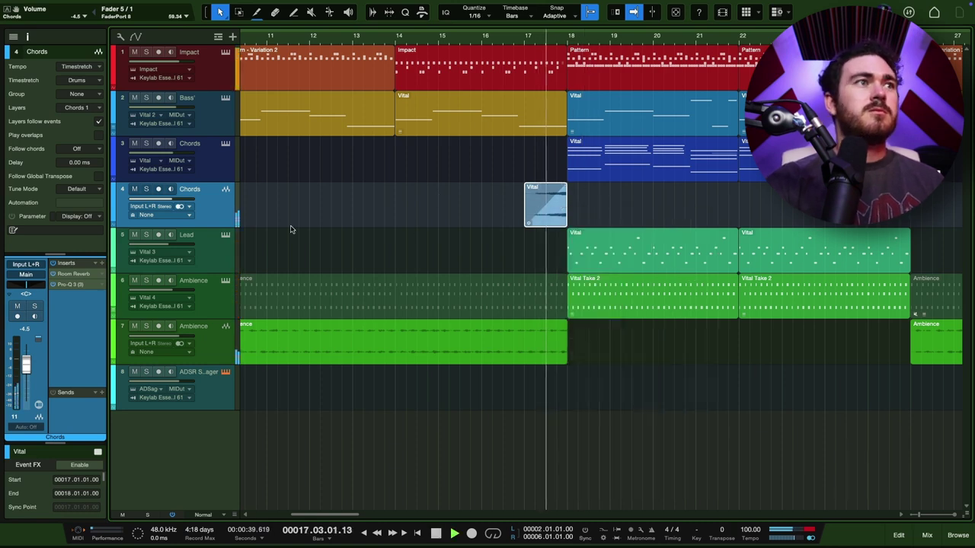
scroll(529, 280, down, 5)
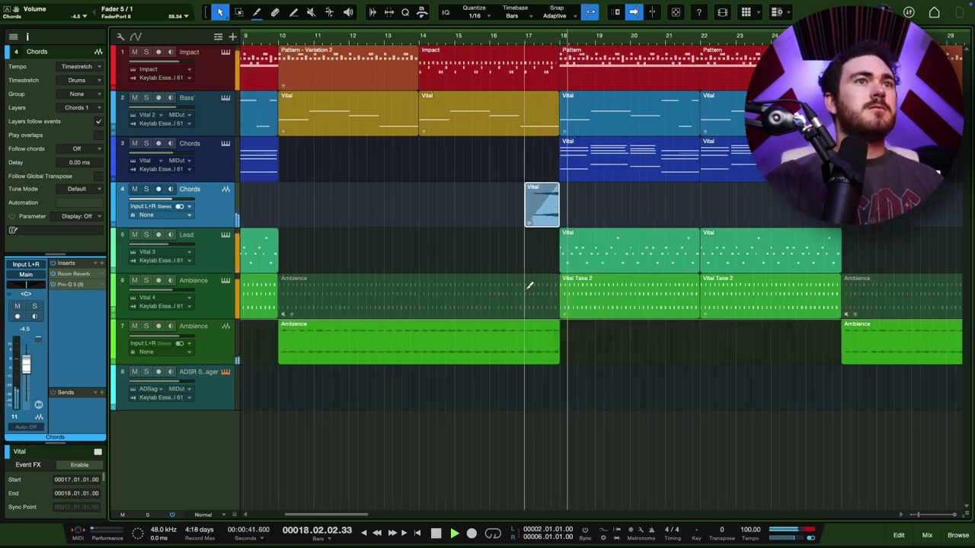
click(561, 390)
key(space)
Merge the two Impact patterns at bars 26–34 into one part and bounce it to a new audio track.
click(754, 64)
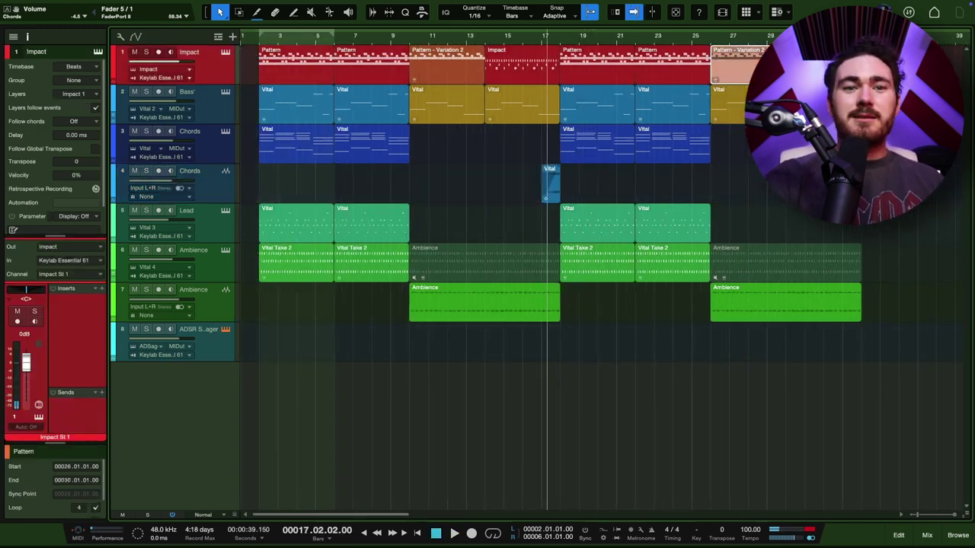
key(g)
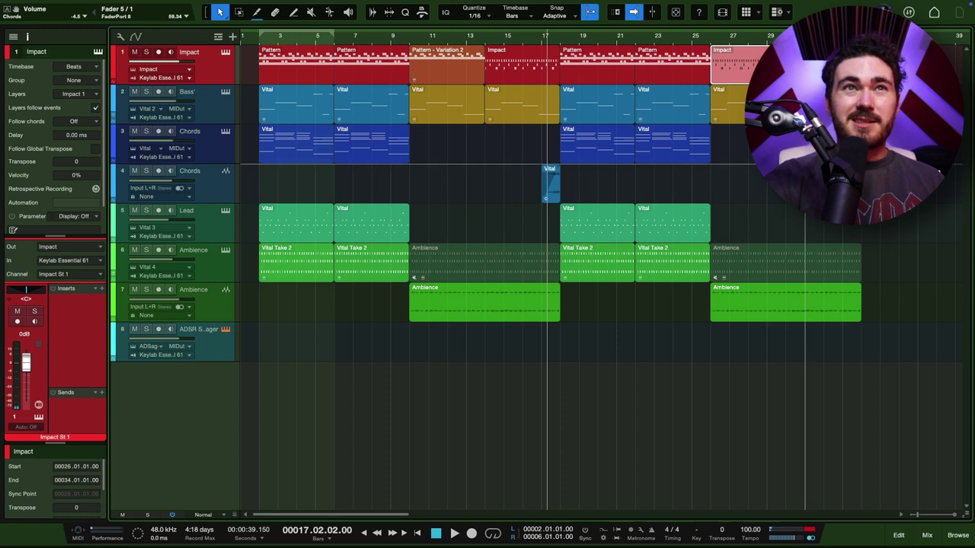
scroll(805, 163, up, 1)
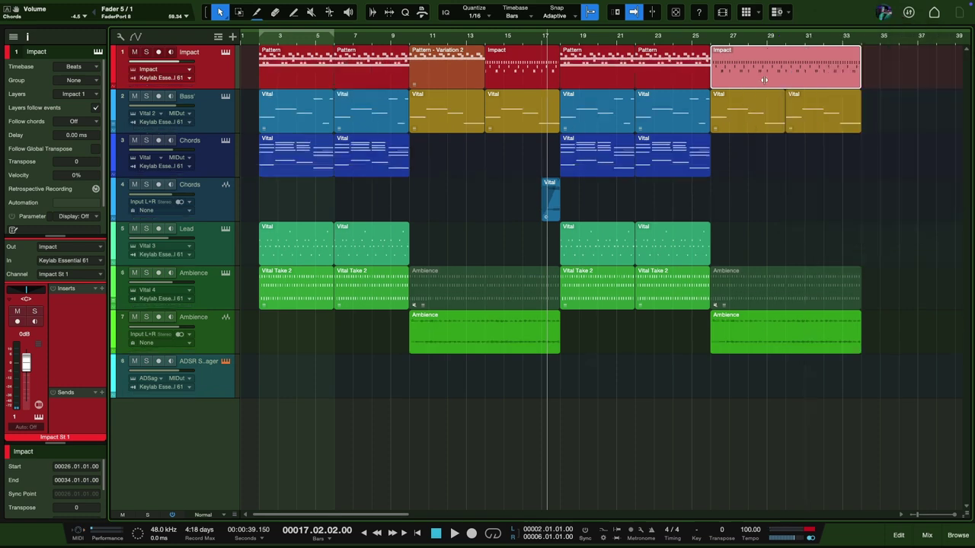
key(ctrl+alt+b)
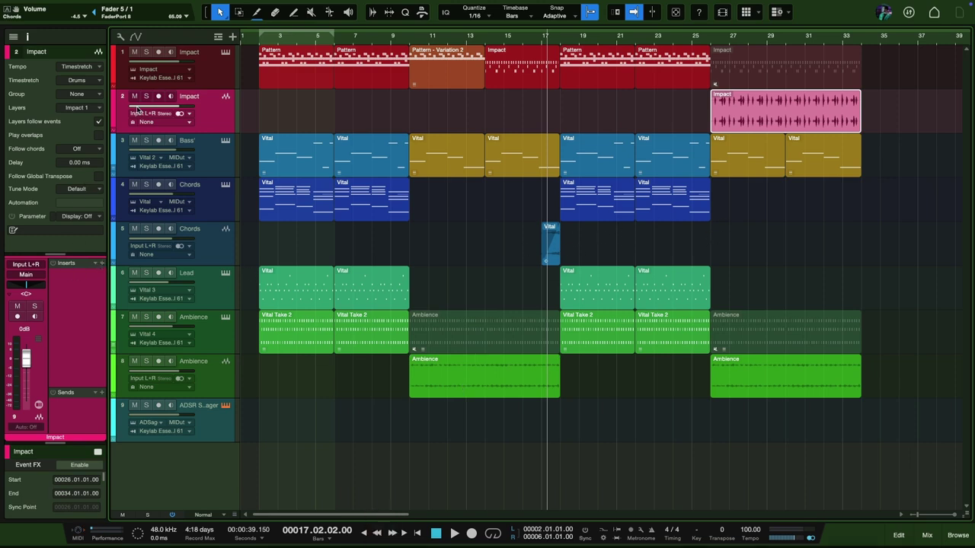
Add Pro-Q 3 to the bounced Impact track with a high cut at about 510 Hz, auditioning it from bar 26.
key(alt+q)
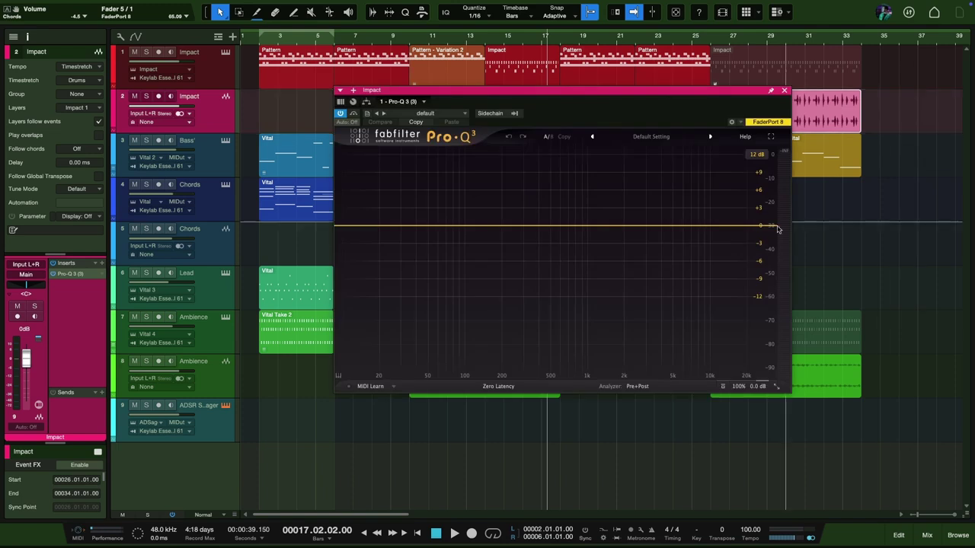
drag(767, 228, 660, 229)
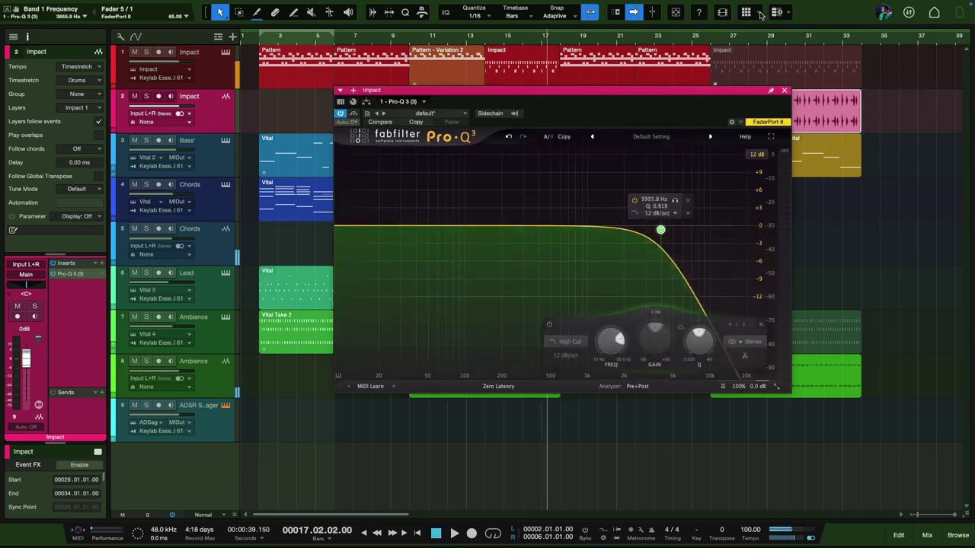
click(711, 38)
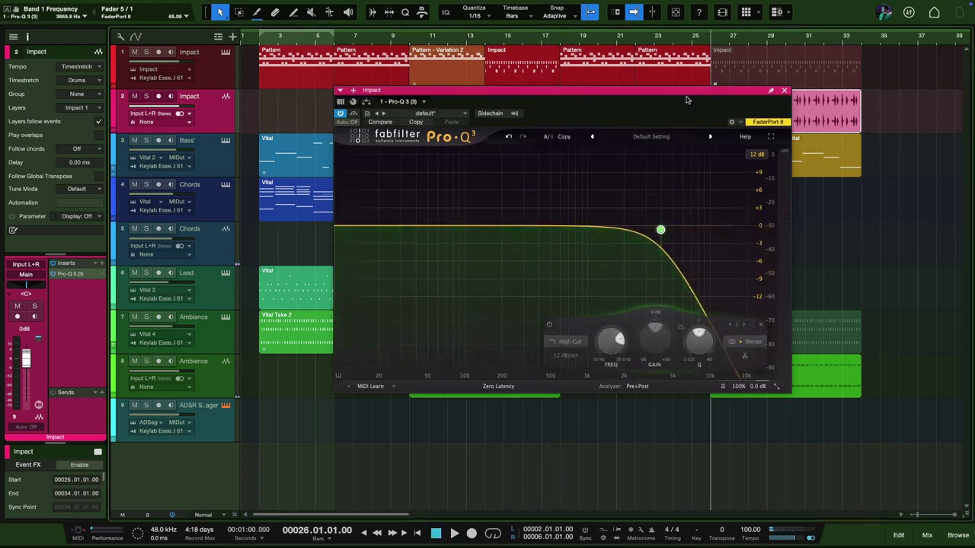
key(space)
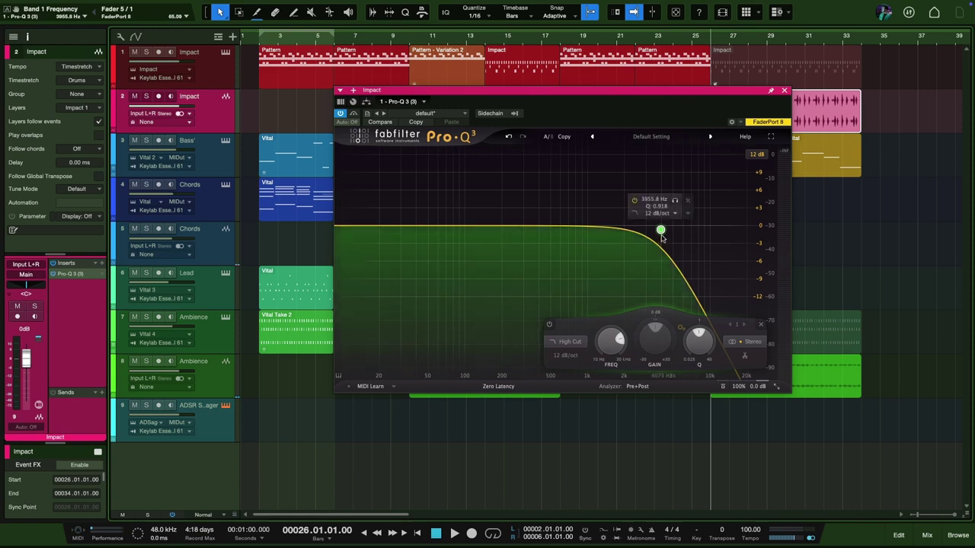
drag(660, 230, 553, 226)
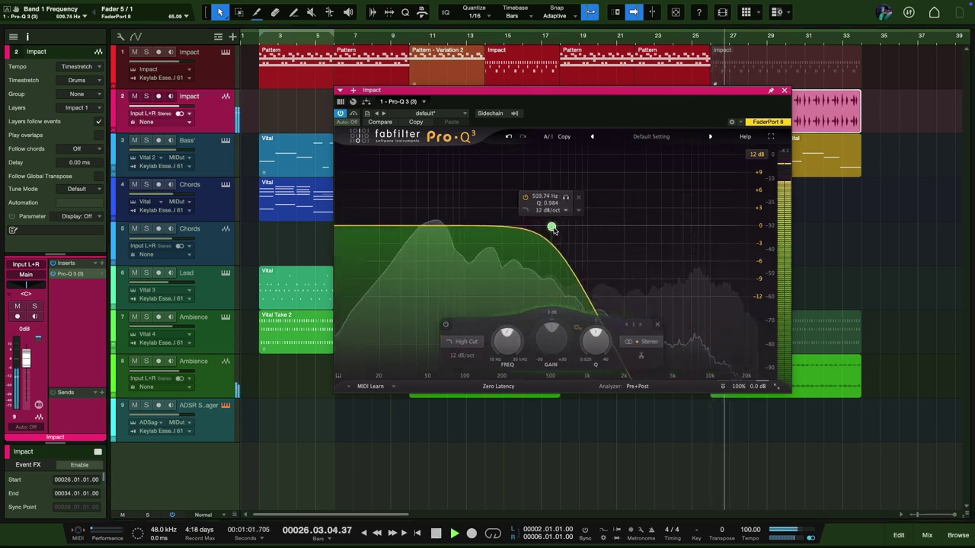
click(784, 90)
Split the Impact audio and instrument part at bar 30, muting the audio and unmuting the instrument part from bar 30 onward.
key(6)
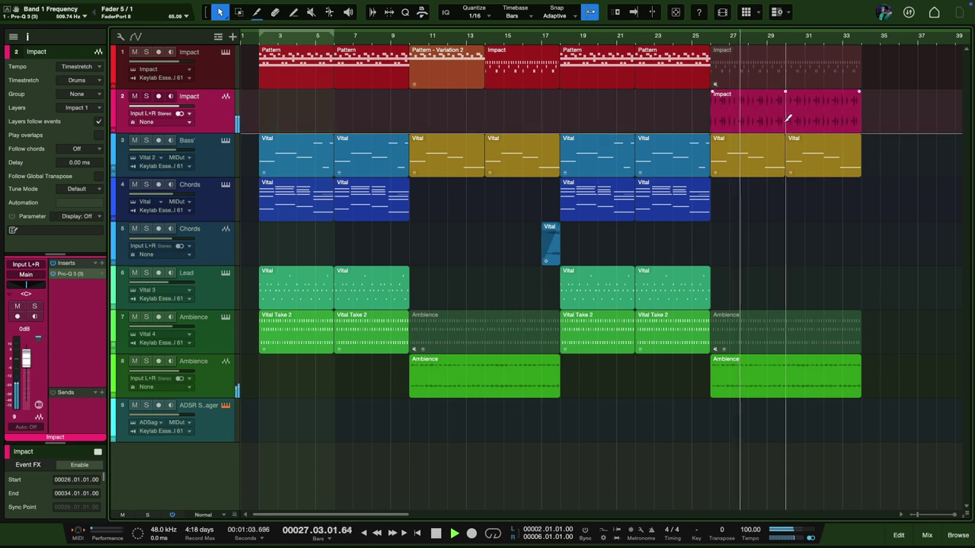
click(796, 95)
key(3)
click(790, 73)
key(6)
click(792, 72)
key(1)
Split off the last filtered Impact drum hit just before bar 30 and mute that short piece.
scroll(769, 114, up, 6)
scroll(844, 112, up, 4)
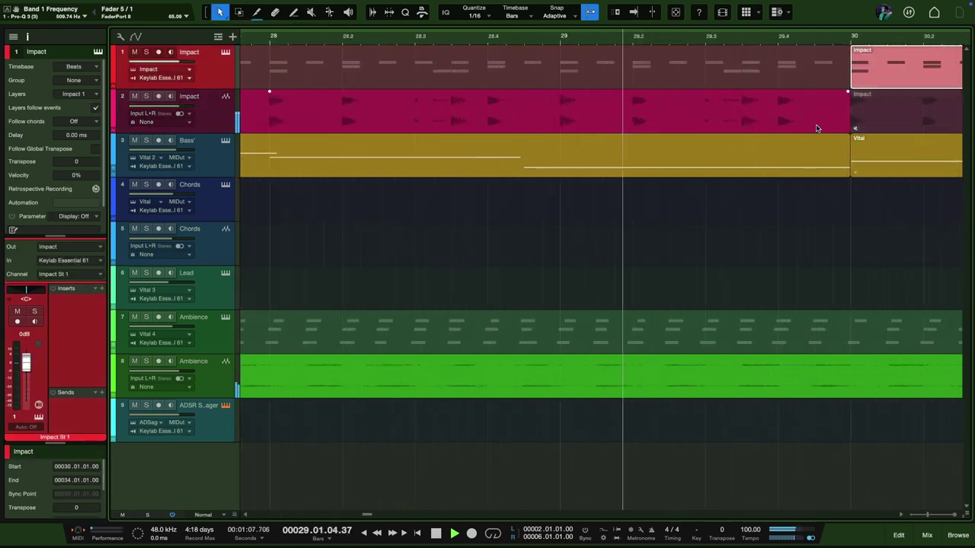
key(3)
click(770, 112)
key(6)
click(799, 112)
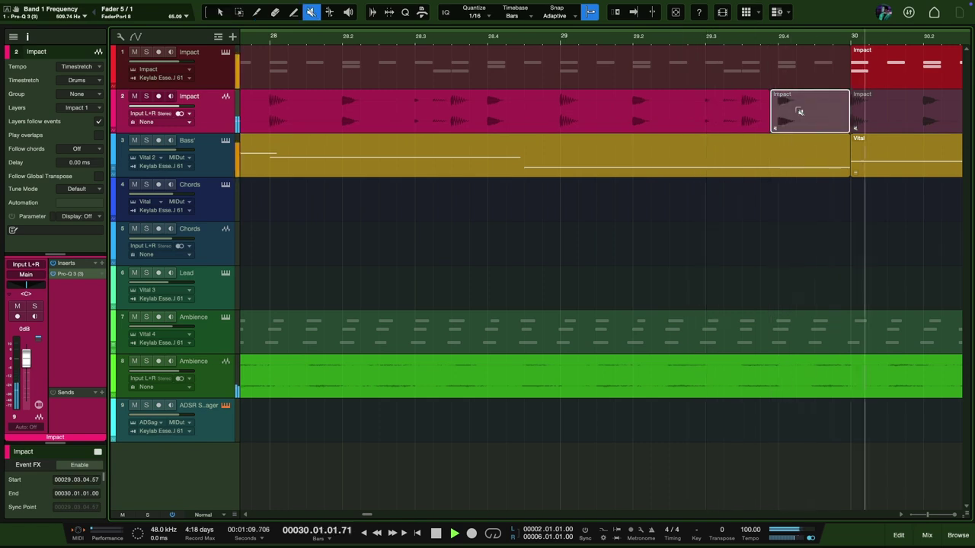
scroll(792, 115, down, 8)
key(1)
Copy the full-section clips from bars 18–26 to bar 34 and duplicate them at bar 42.
scroll(775, 281, down, 5)
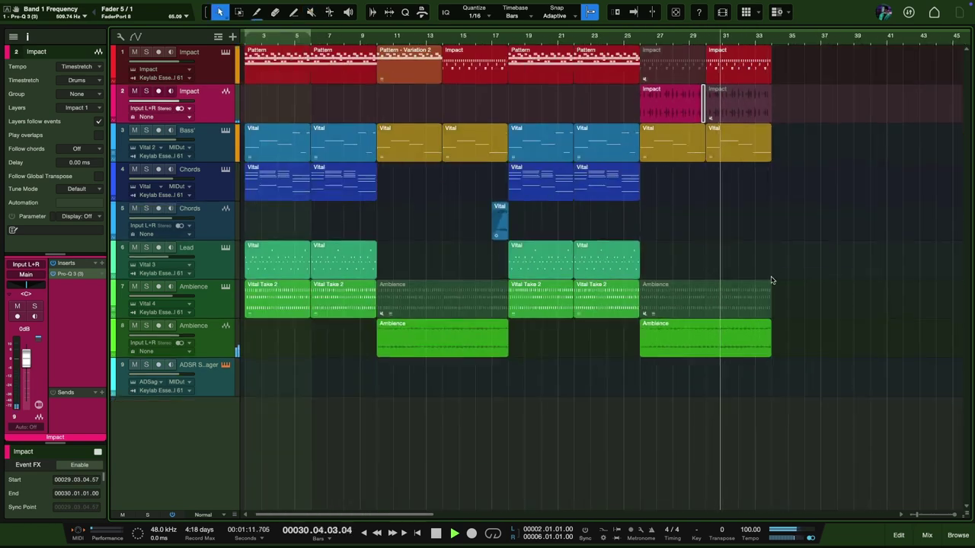
scroll(462, 366, down, 4)
drag(420, 326, 522, 76)
click(619, 131)
scroll(548, 228, up, 5)
drag(652, 392, 487, 45)
key(d)
scroll(482, 158, down, 5)
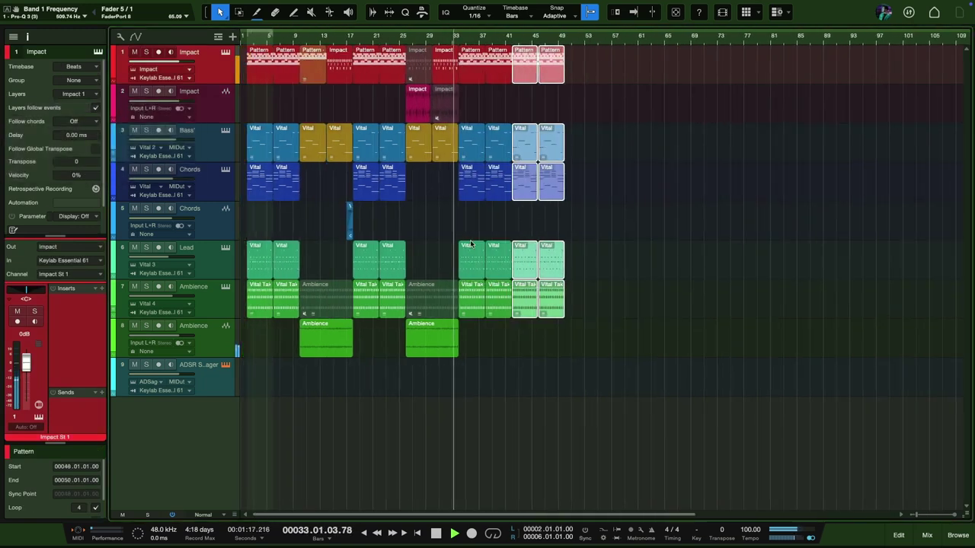
click(479, 342)
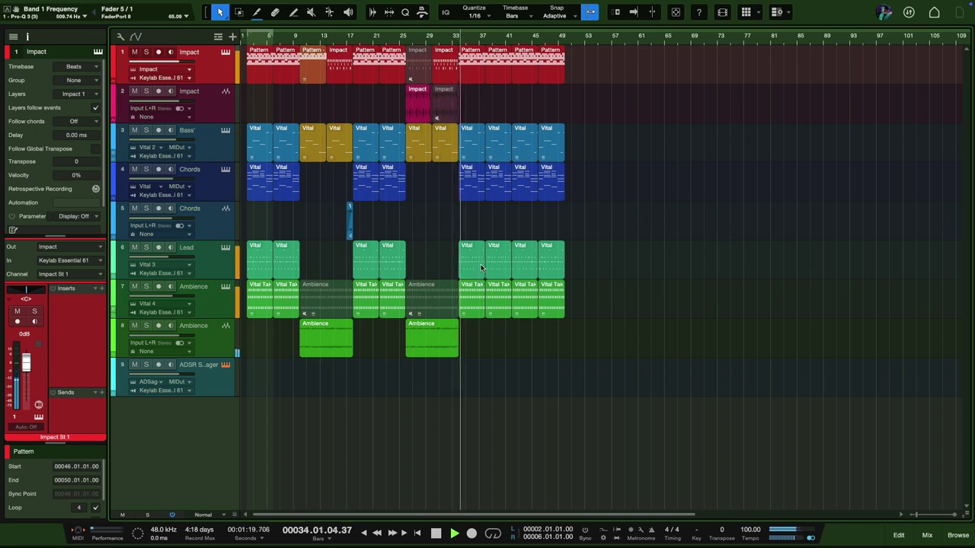
Copy the faded Chords audio clip from bar 17 to bar 33 and audition it leading into bar 34.
drag(350, 220, 457, 226)
scroll(470, 161, up, 5)
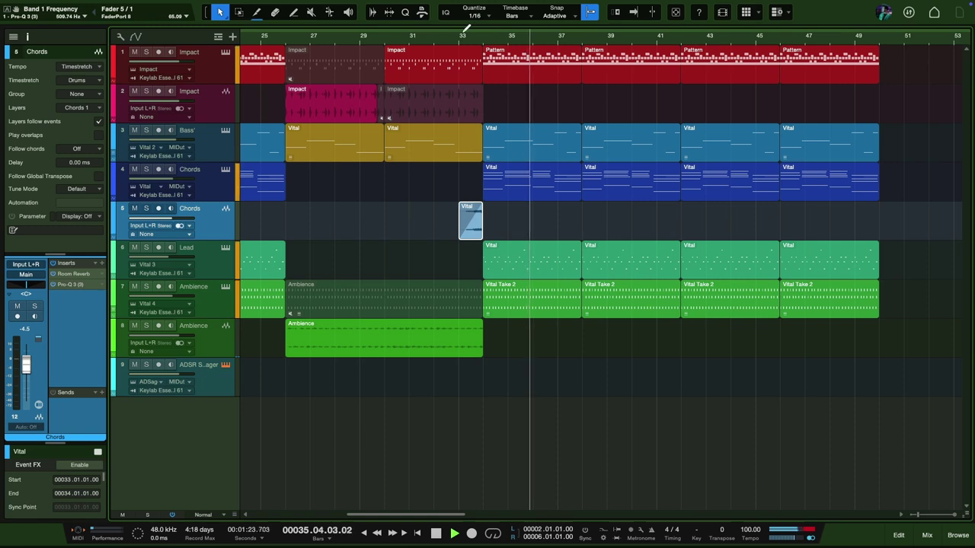
key(f)
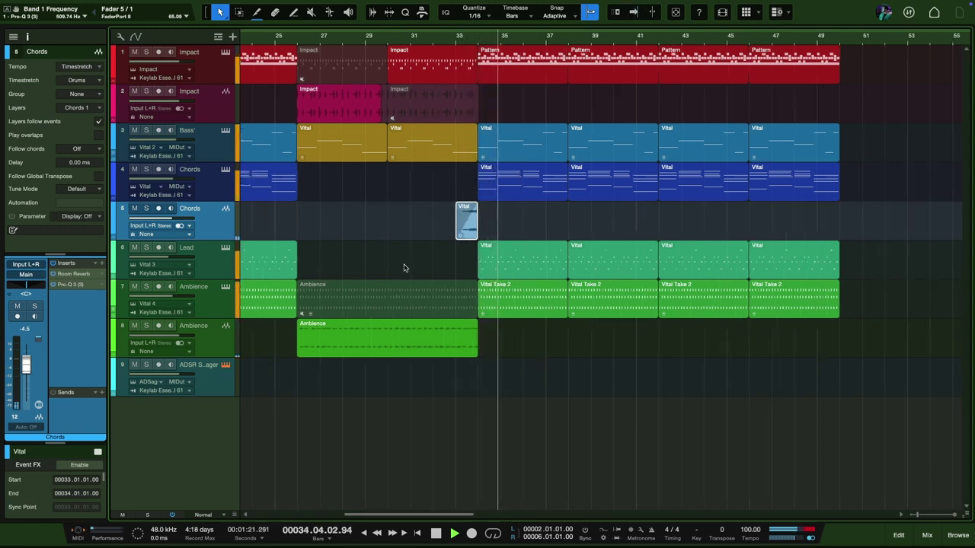
scroll(415, 288, left, 5)
scroll(412, 297, down, 5)
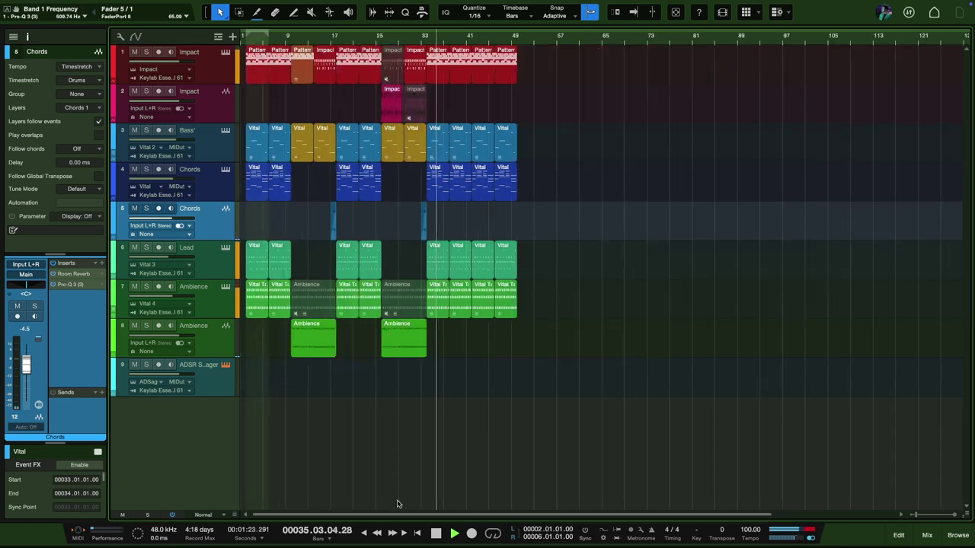